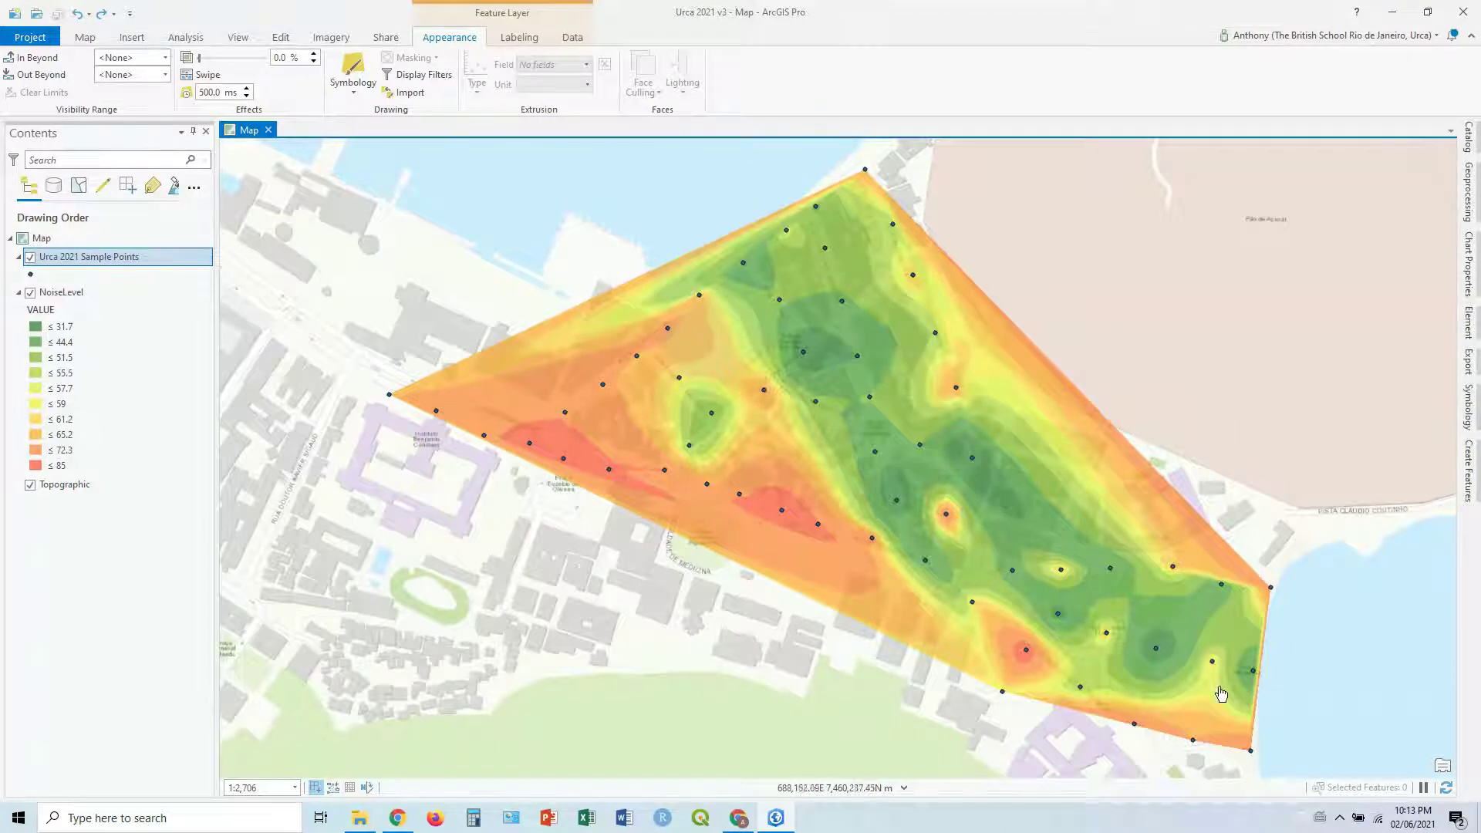
# - Show the Urca 2021 Sample Points layer and open its Symbology settings
pyautogui.click(30, 258)
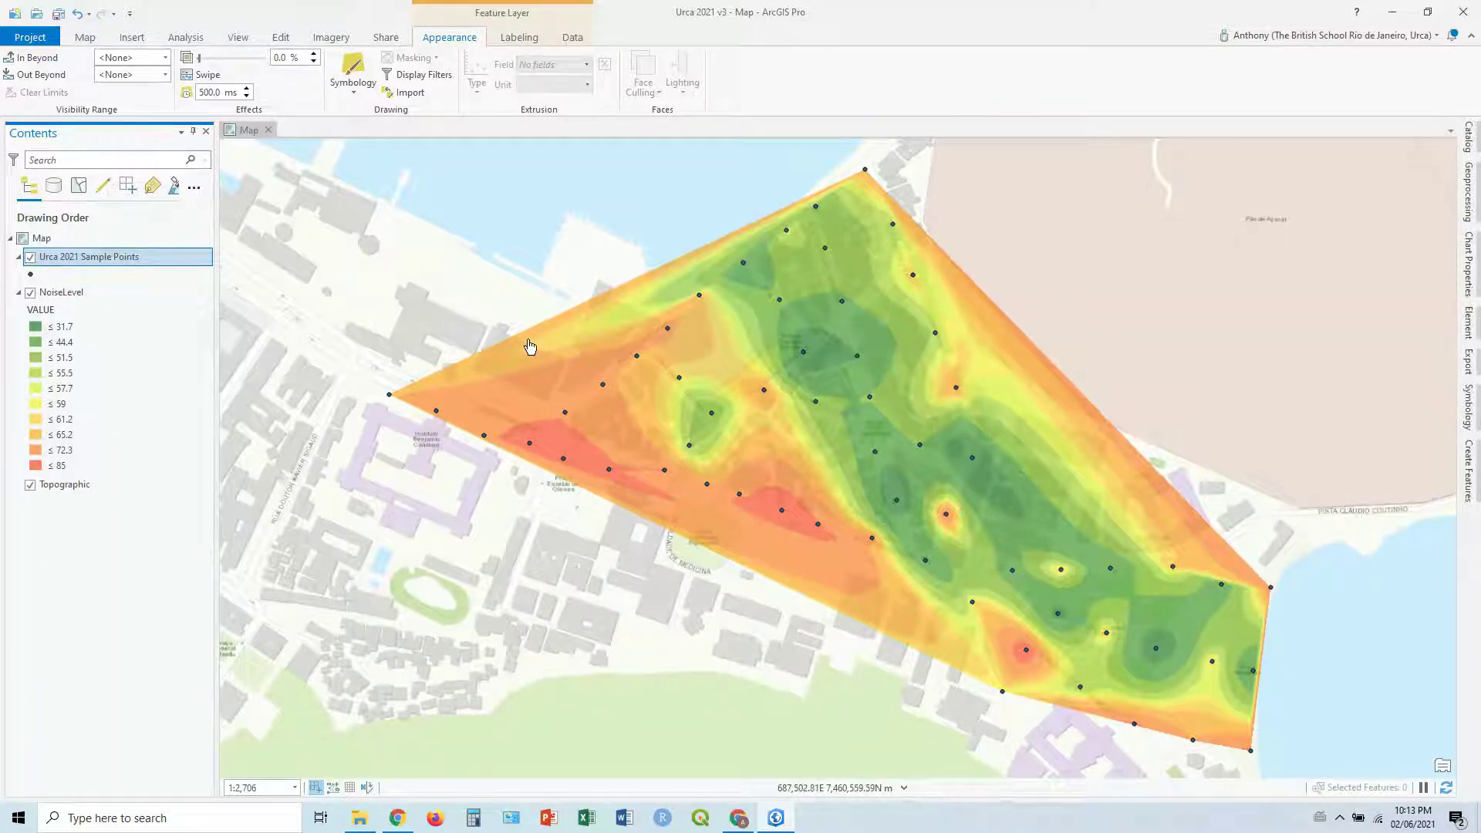
pyautogui.rightClick(111, 267)
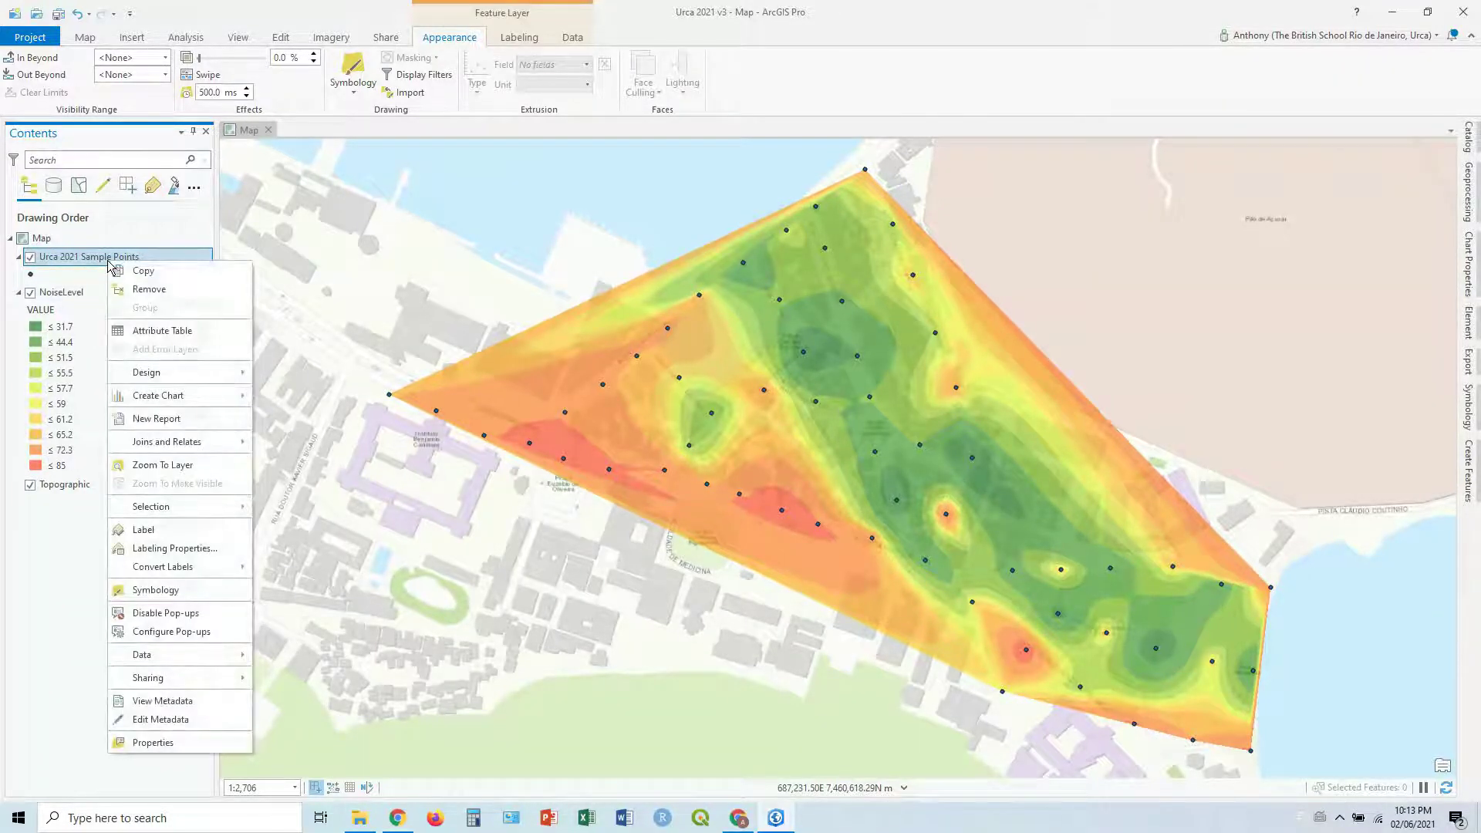
pyautogui.click(175, 590)
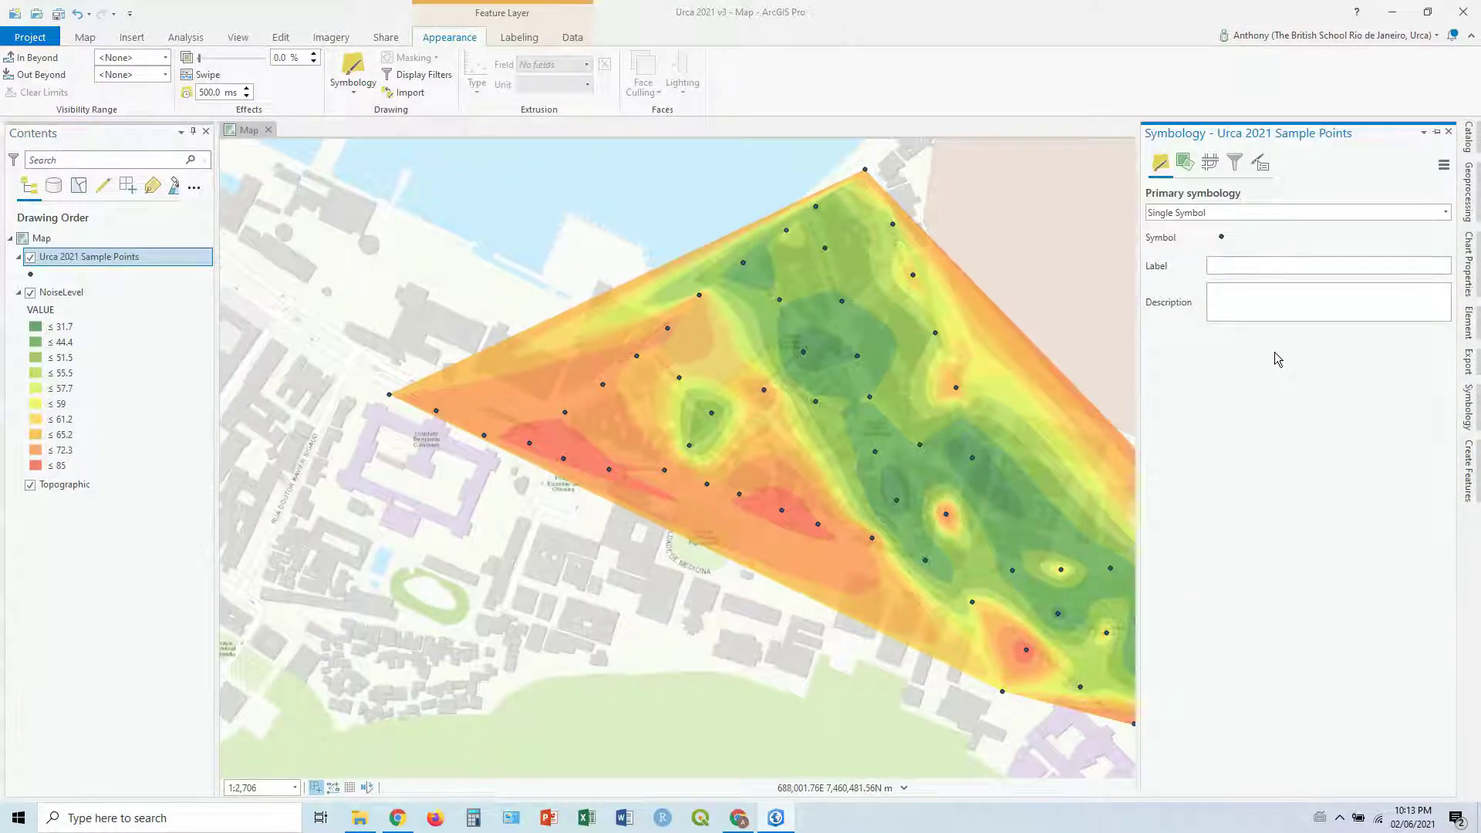
# - Set Primary symbology to Graduated Symbols and browse the Field list
pyautogui.click(1445, 213)
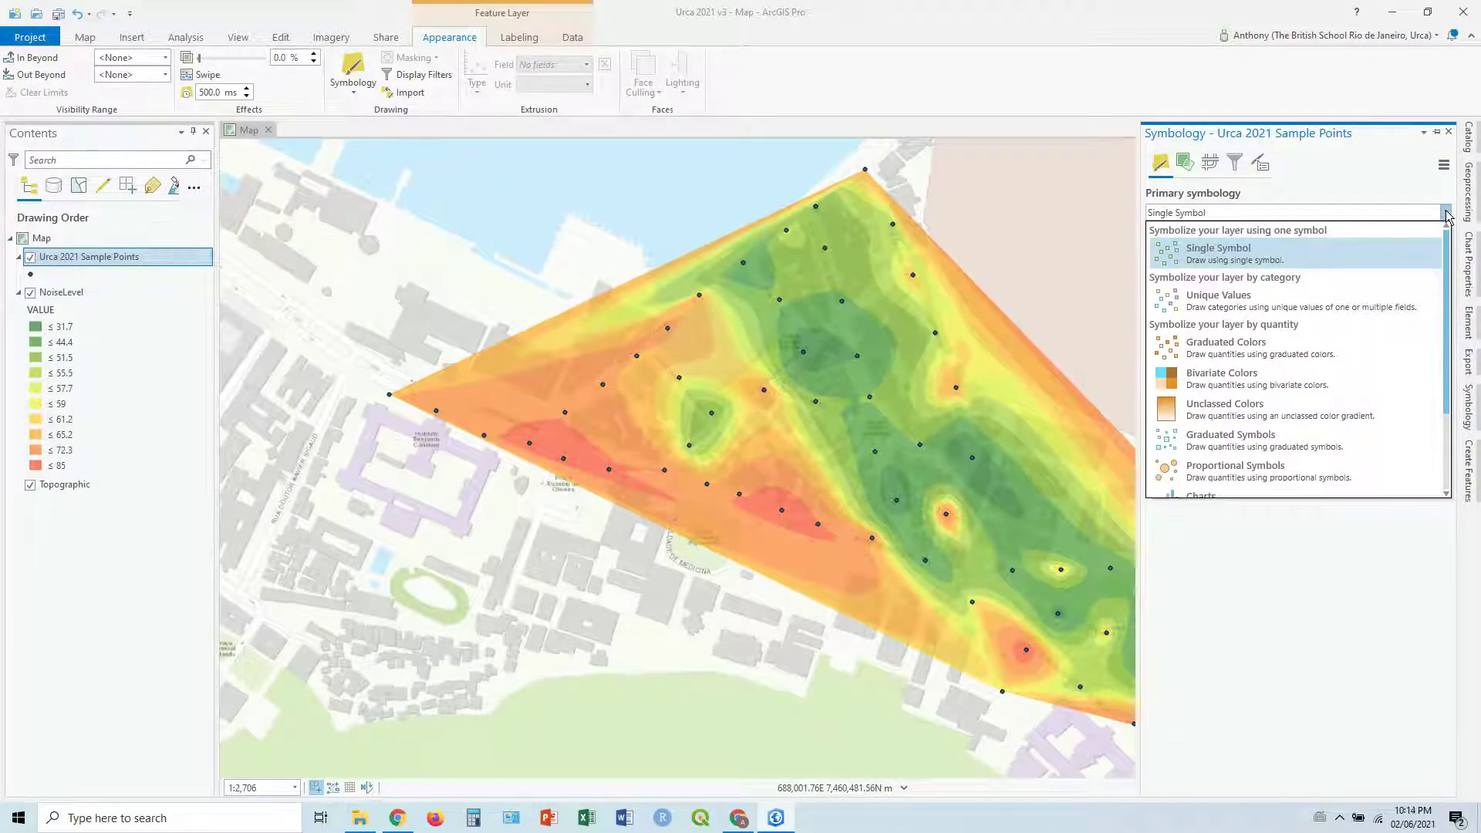
pyautogui.click(1285, 450)
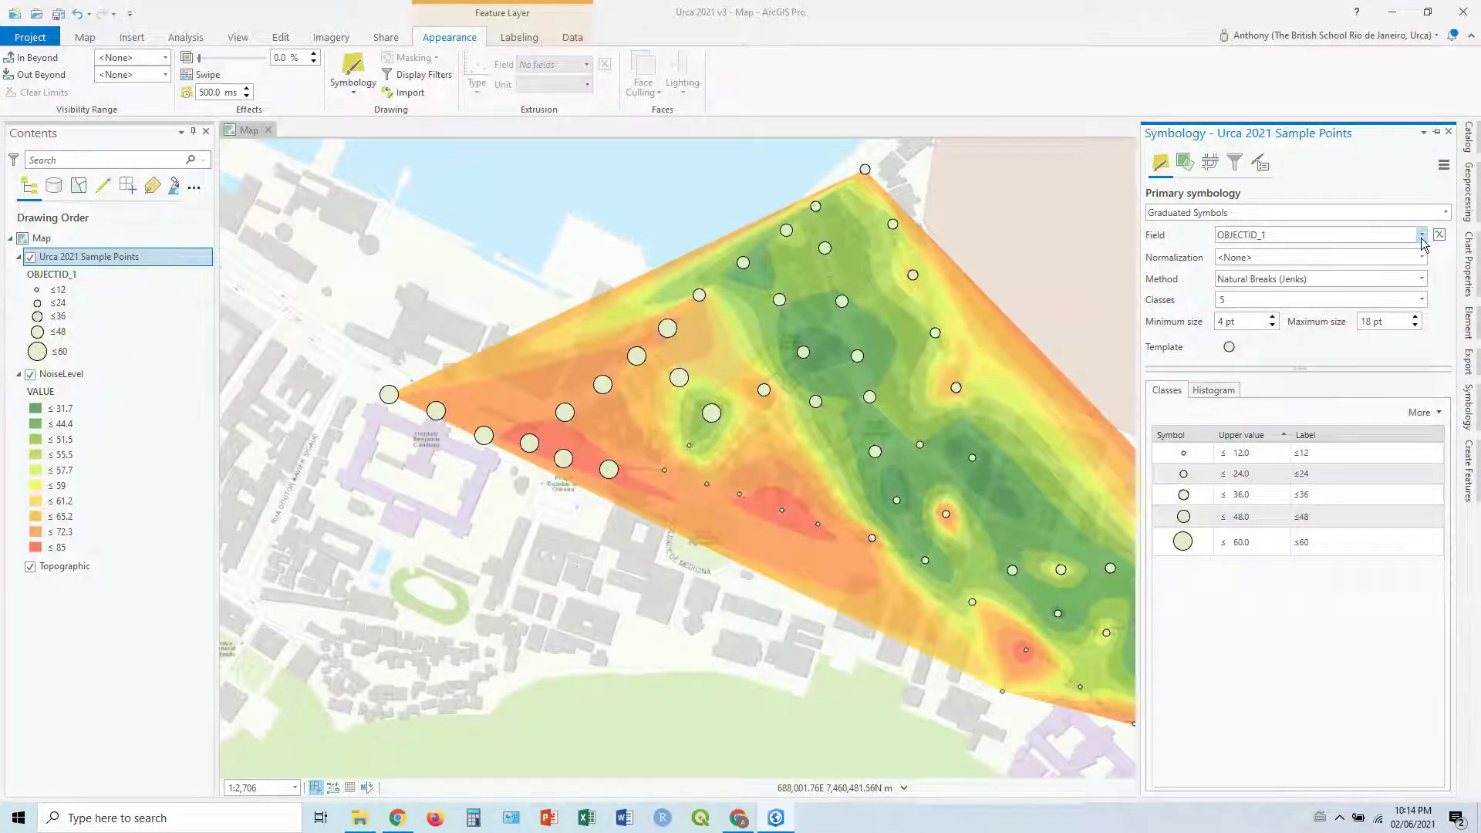
pyautogui.click(1422, 235)
pyautogui.scroll(-3, 1358, 376)
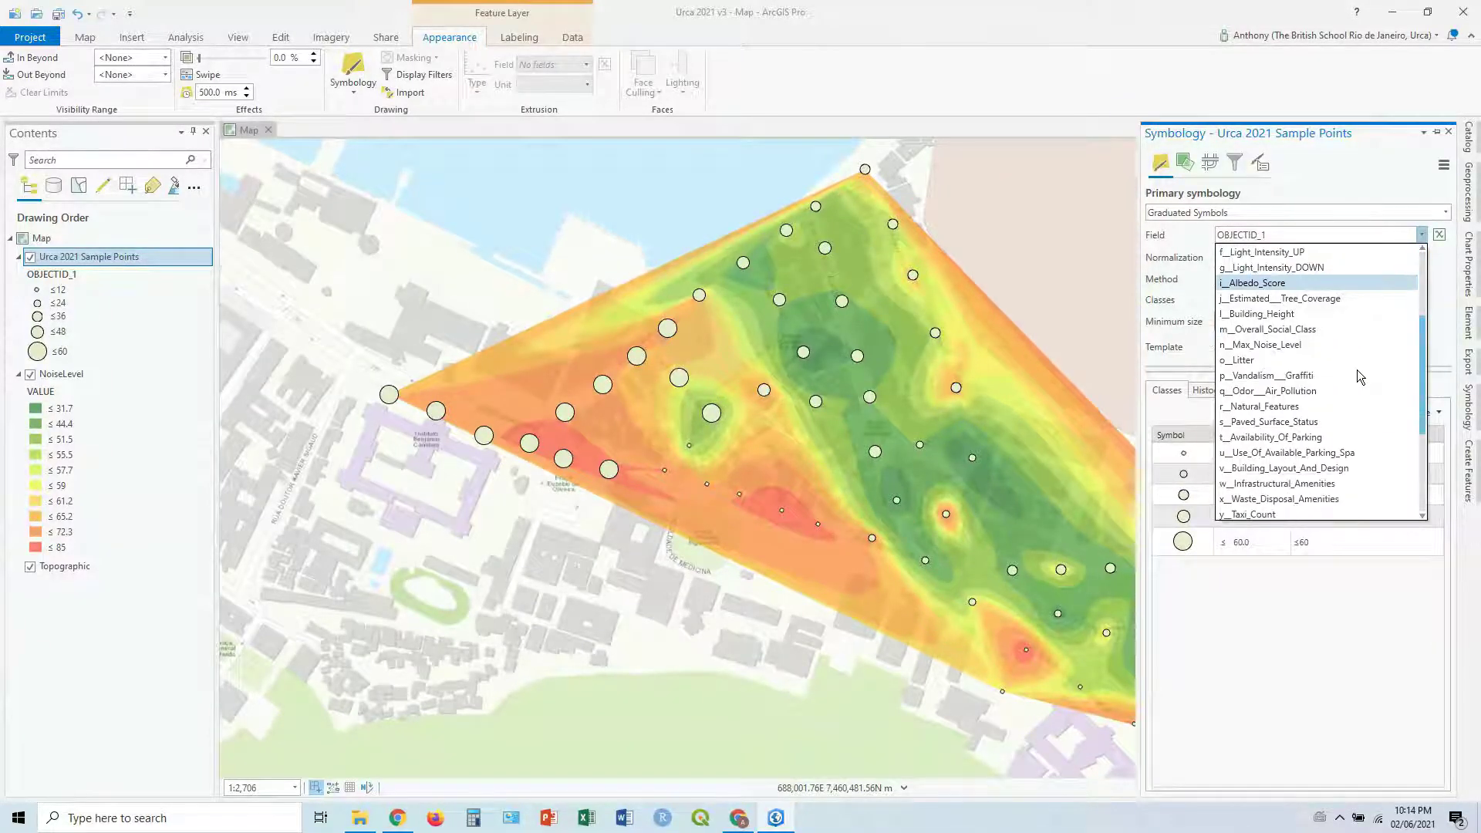
pyautogui.scroll(-2, 1359, 376)
pyautogui.scroll(-1, 1357, 375)
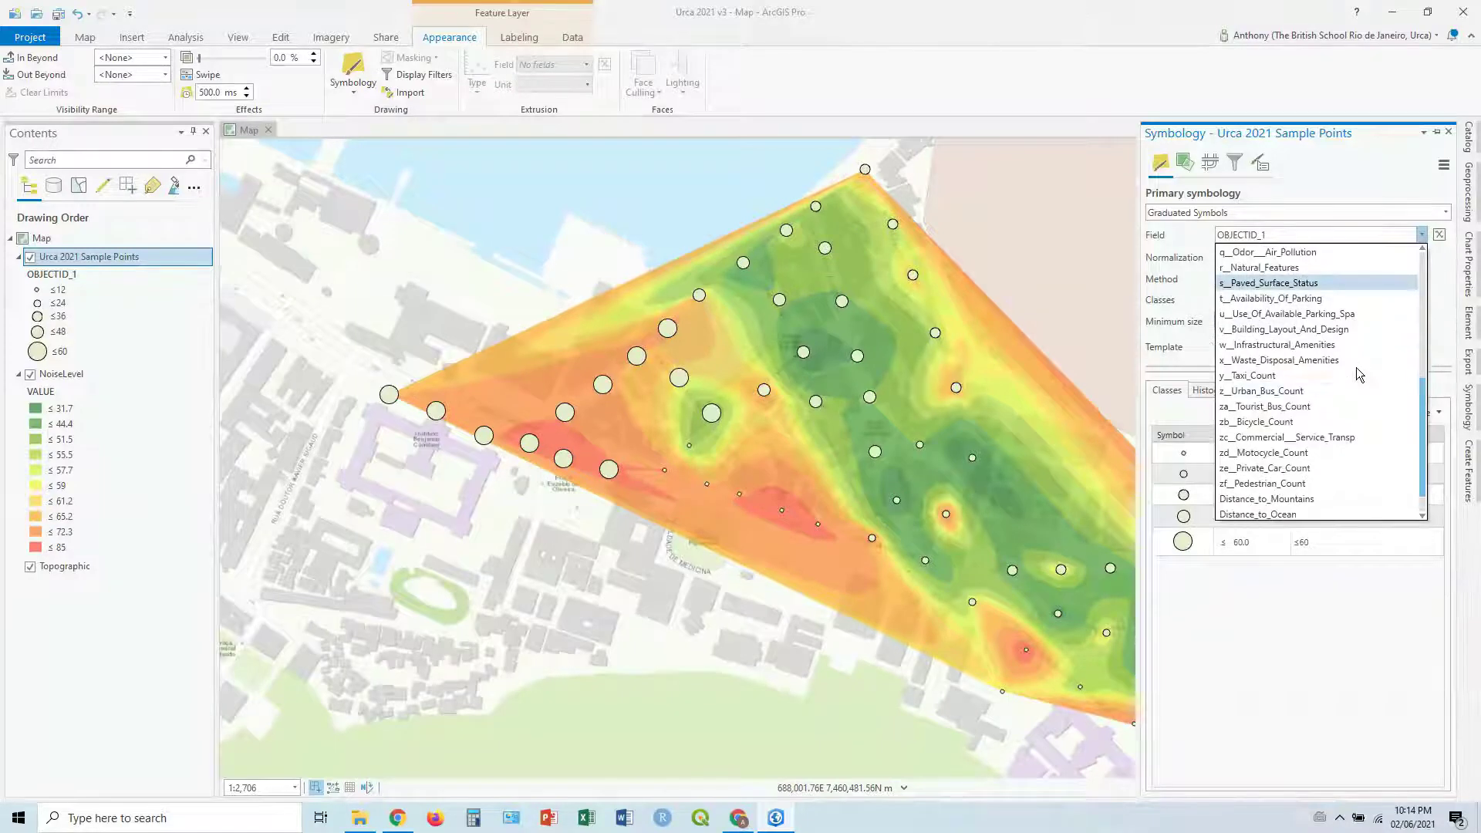
# - Size the circles by ze__Private_Car_Count, from 9 pt minimum to 21 pt maximum
pyautogui.click(1295, 470)
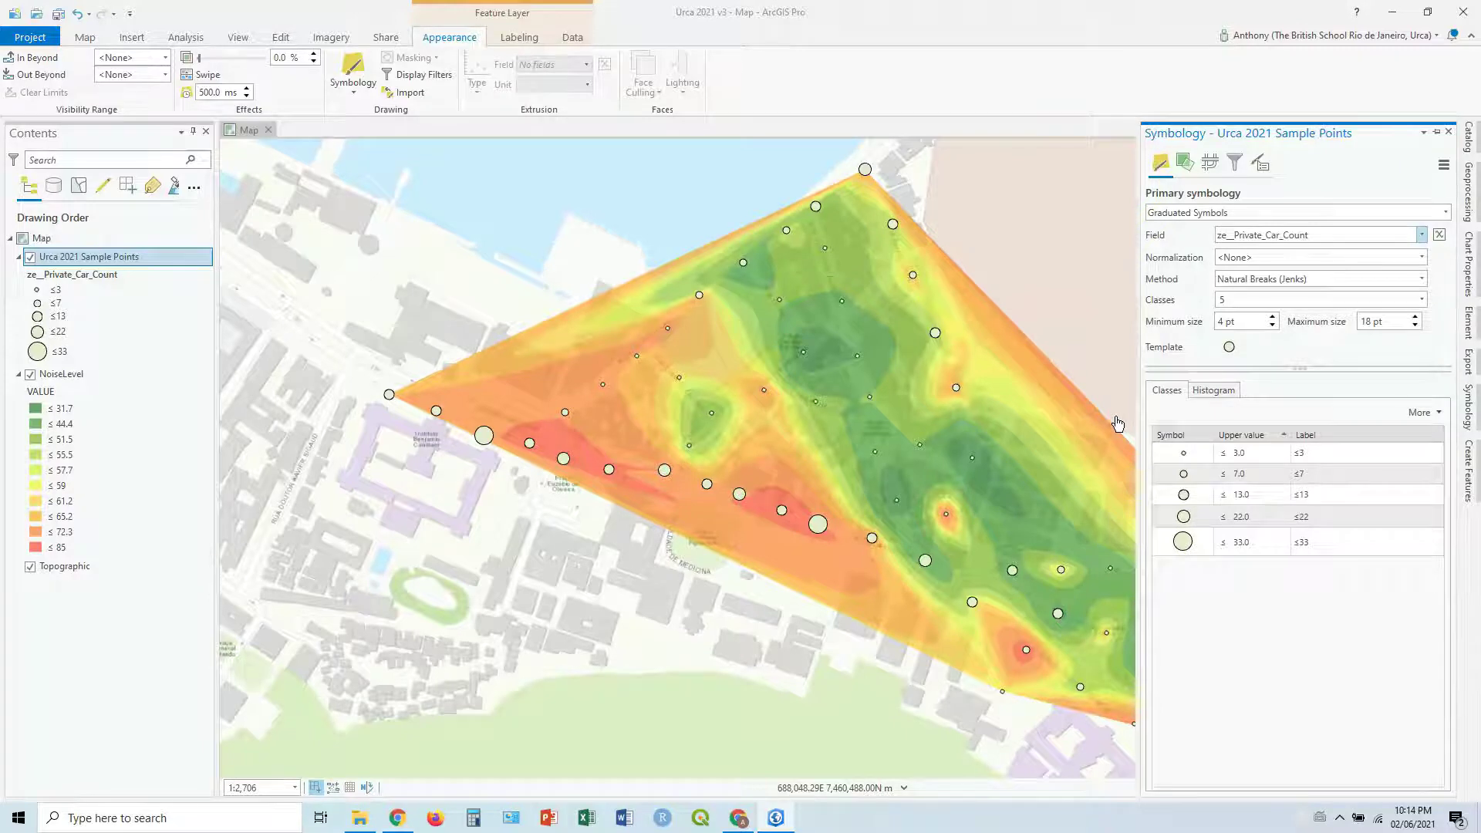
pyautogui.click(1272, 317)
pyautogui.click(1272, 317)
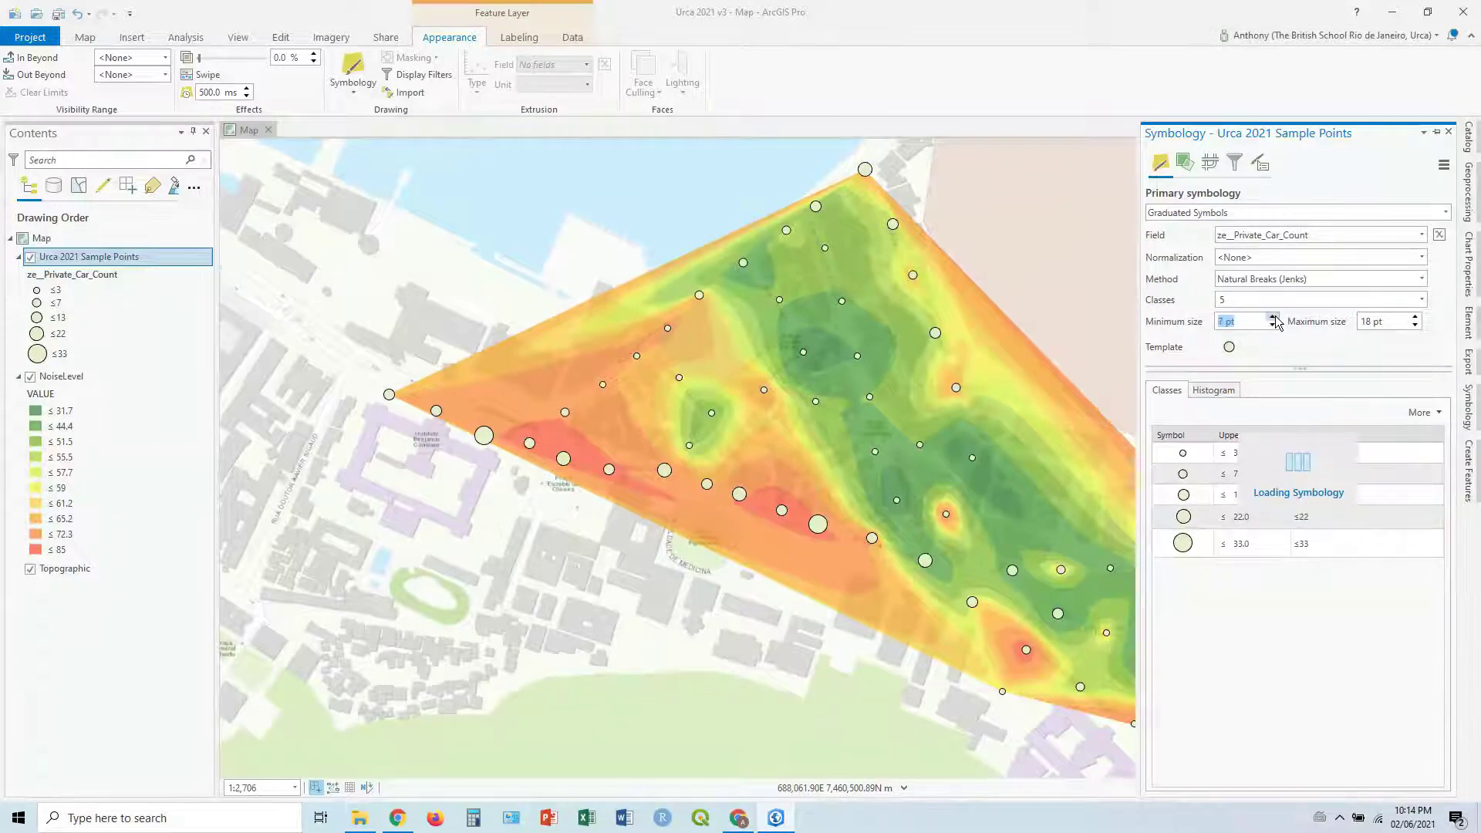
pyautogui.click(1416, 318)
pyautogui.click(1417, 317)
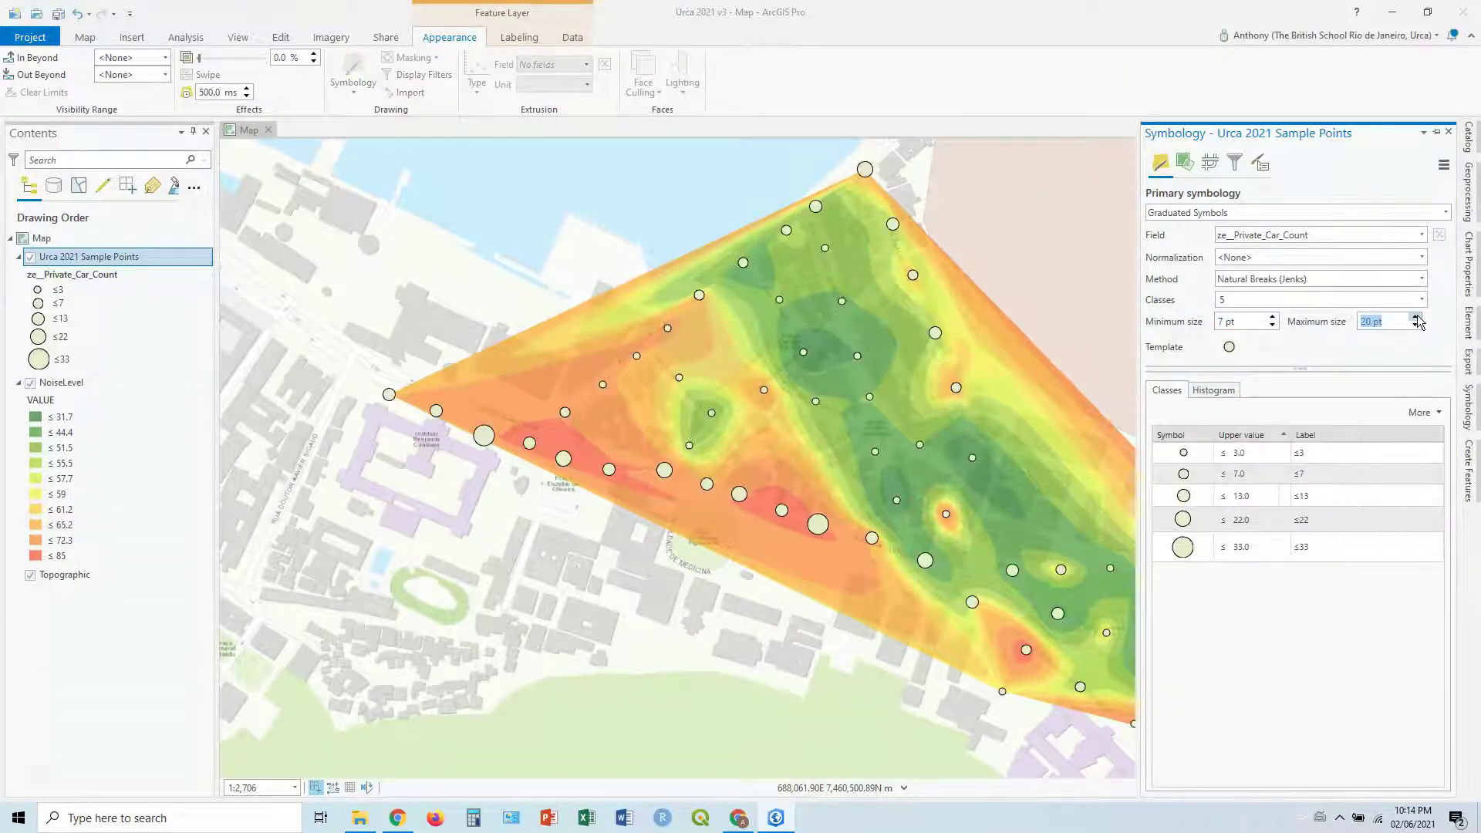
pyautogui.click(1270, 317)
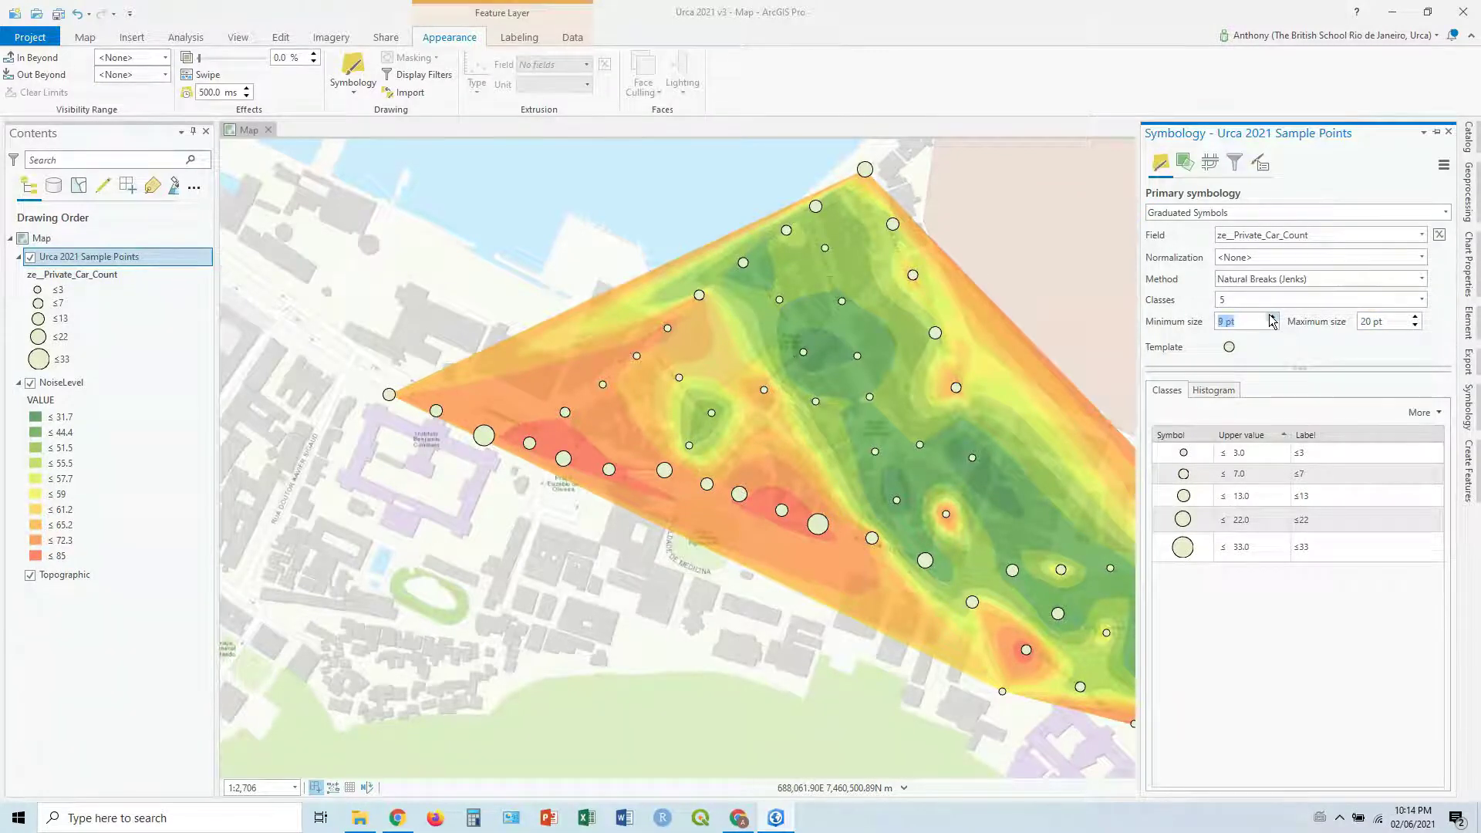
pyautogui.click(1416, 317)
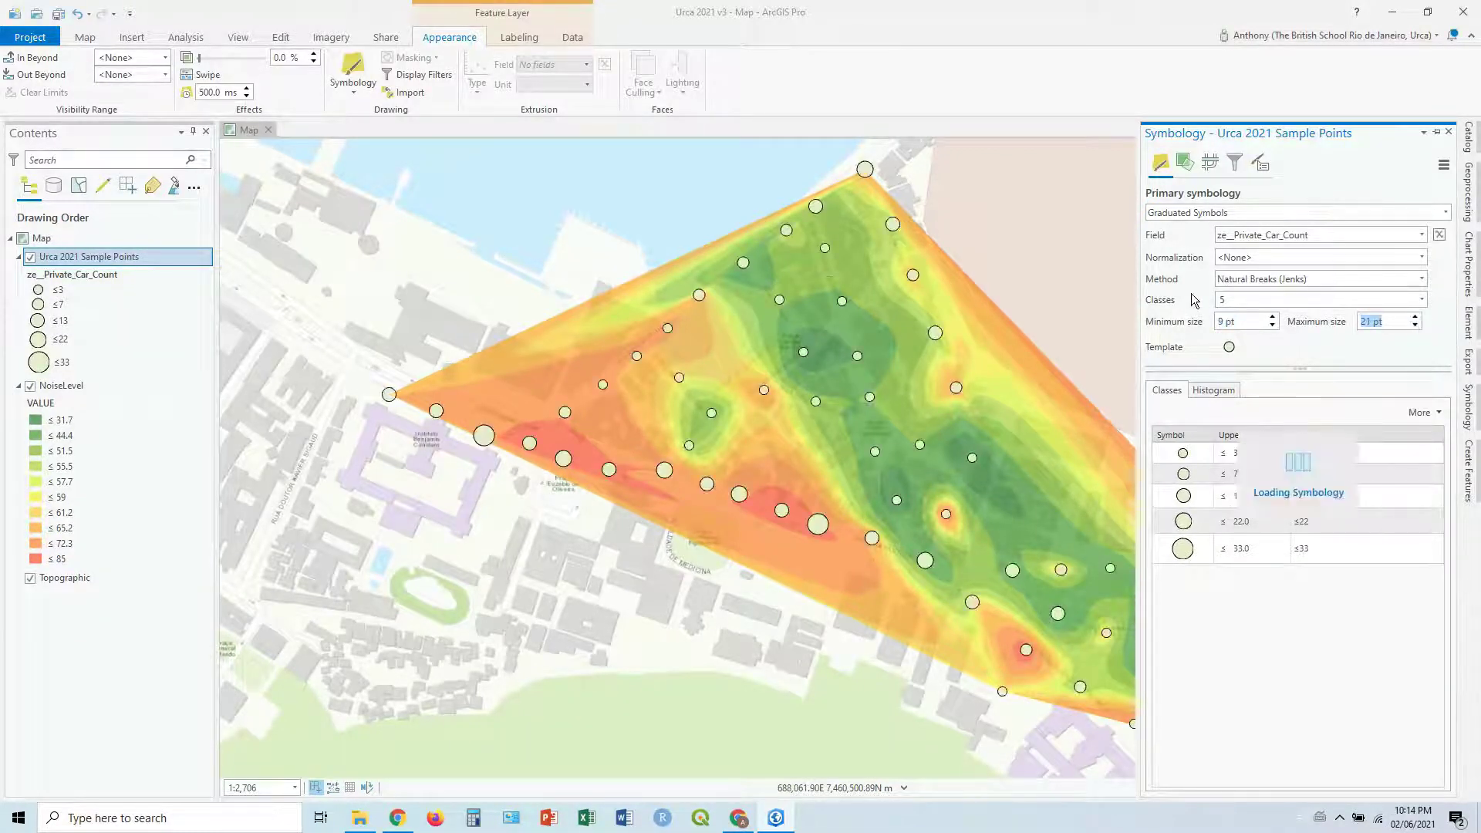
# - Close the Symbology pane and the pop-up, then pan to centre the sampled area
pyautogui.click(1101, 333)
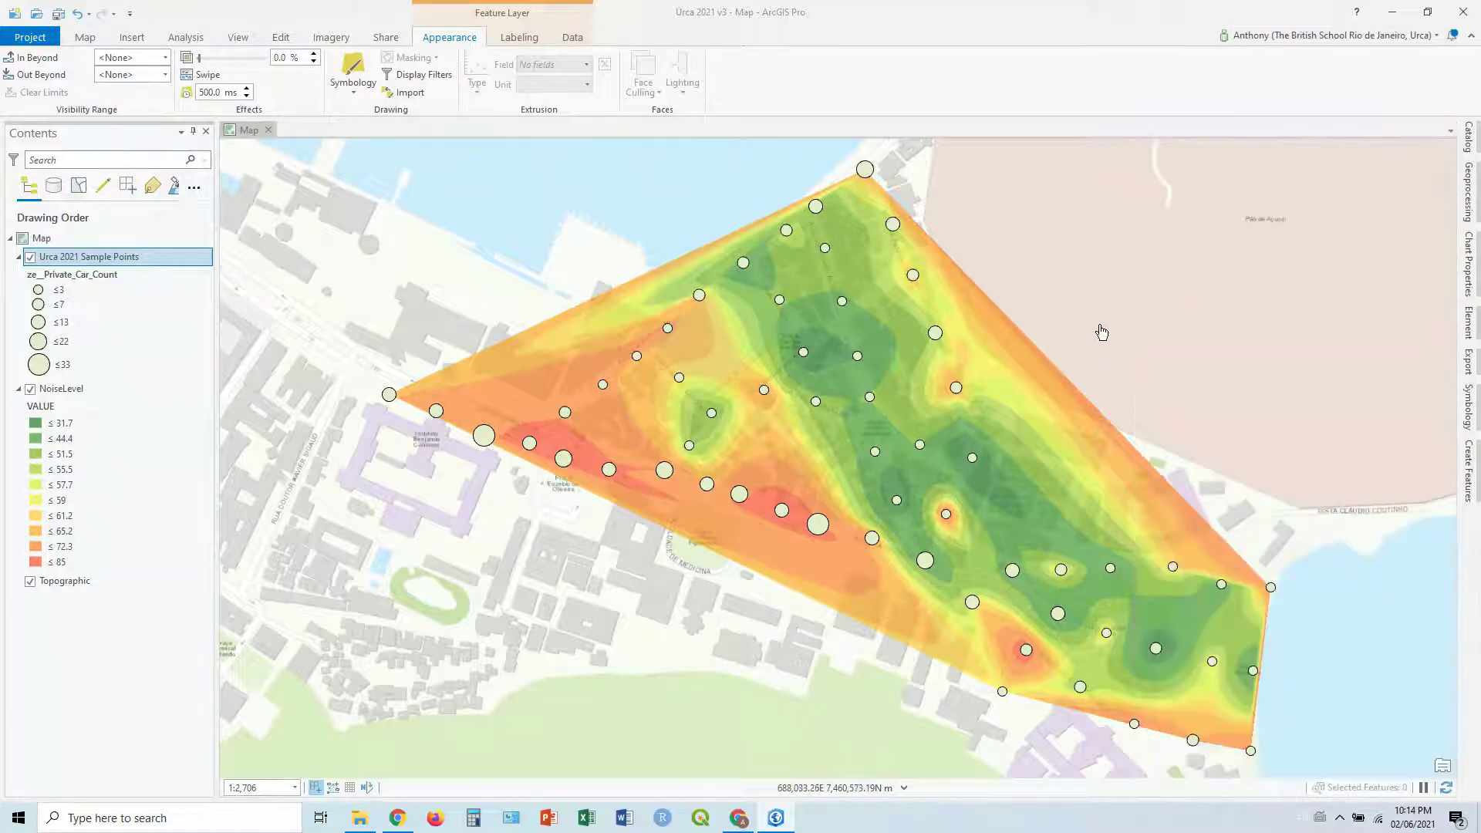
pyautogui.click(1101, 332)
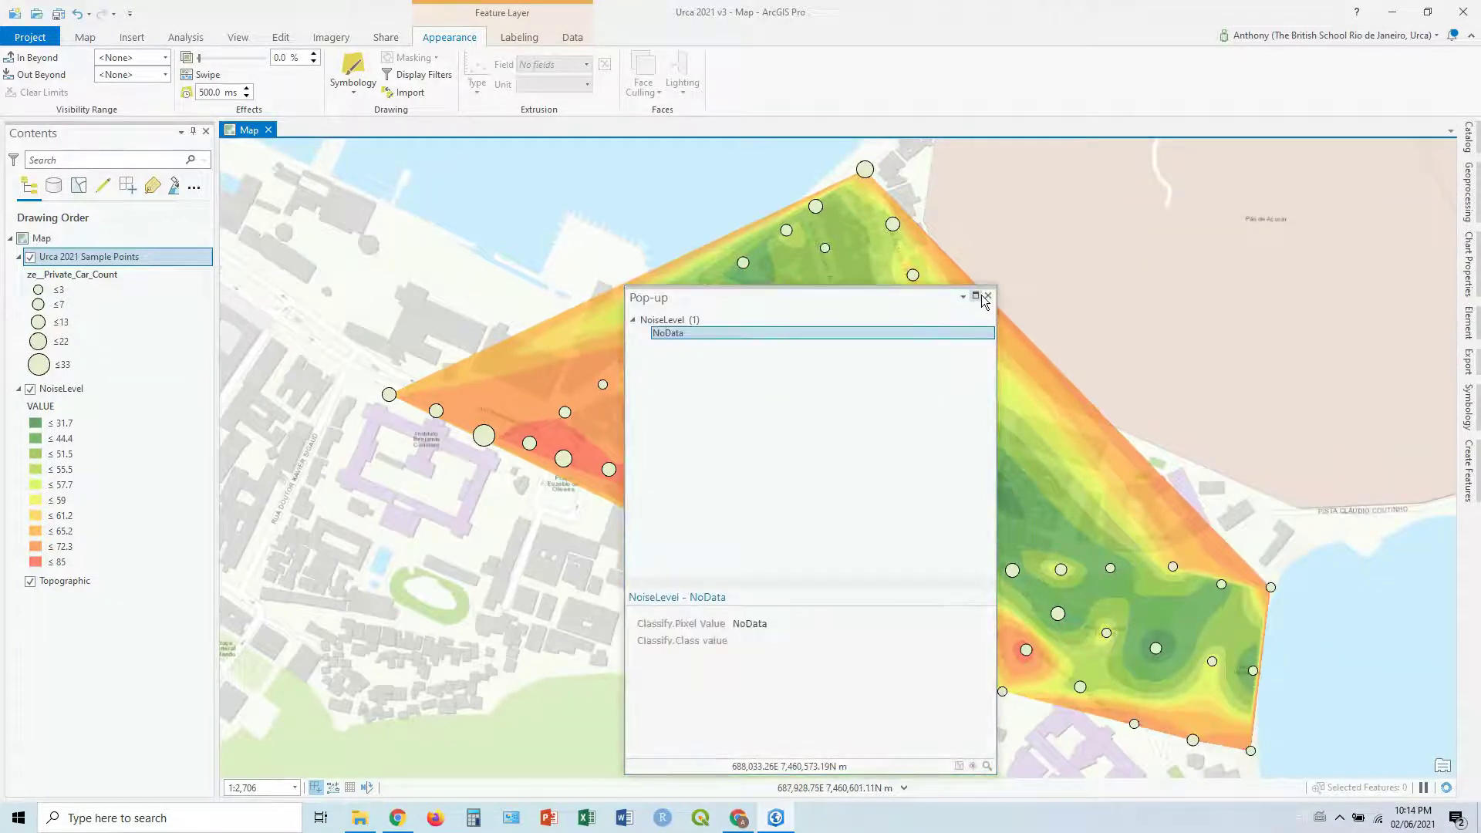
pyautogui.click(976, 295)
pyautogui.click(1473, 10)
pyautogui.moveTo(1153, 420); pyautogui.dragTo(1057, 428)
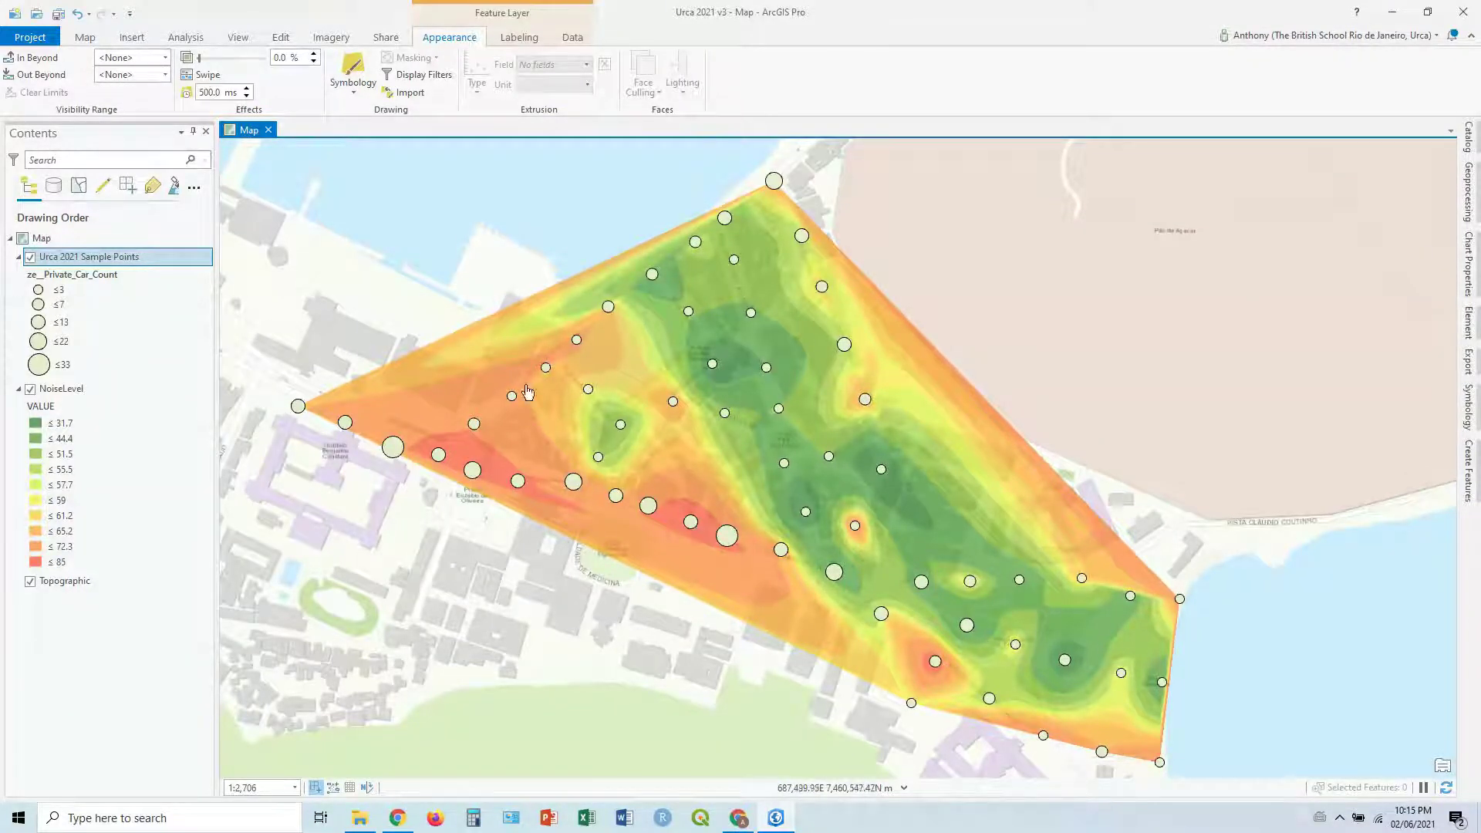
# - Switch the sample points to Graduated Colors by zb__Bicycle_Count
pyautogui.rightClick(83, 263)
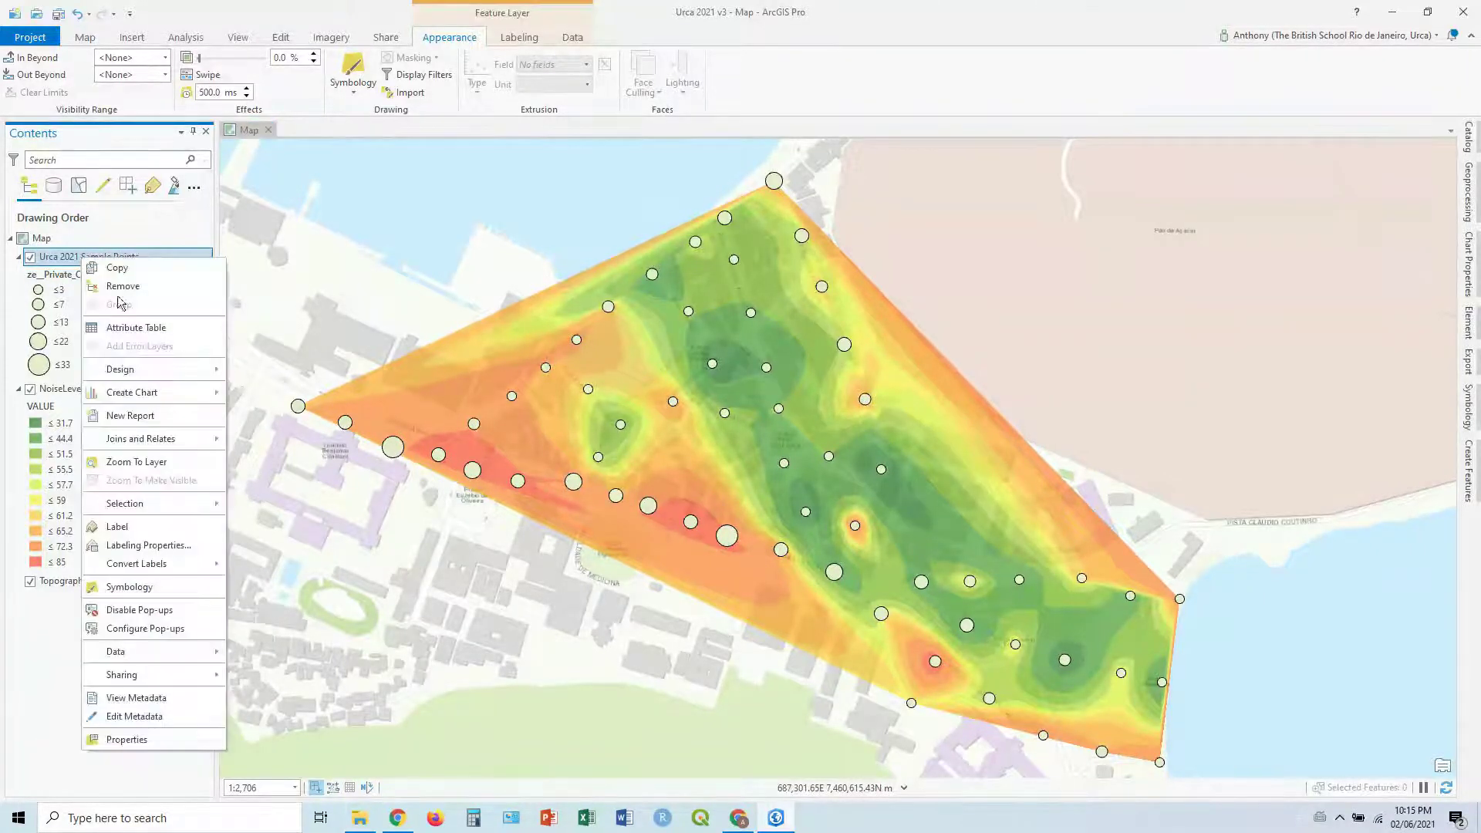
pyautogui.click(144, 588)
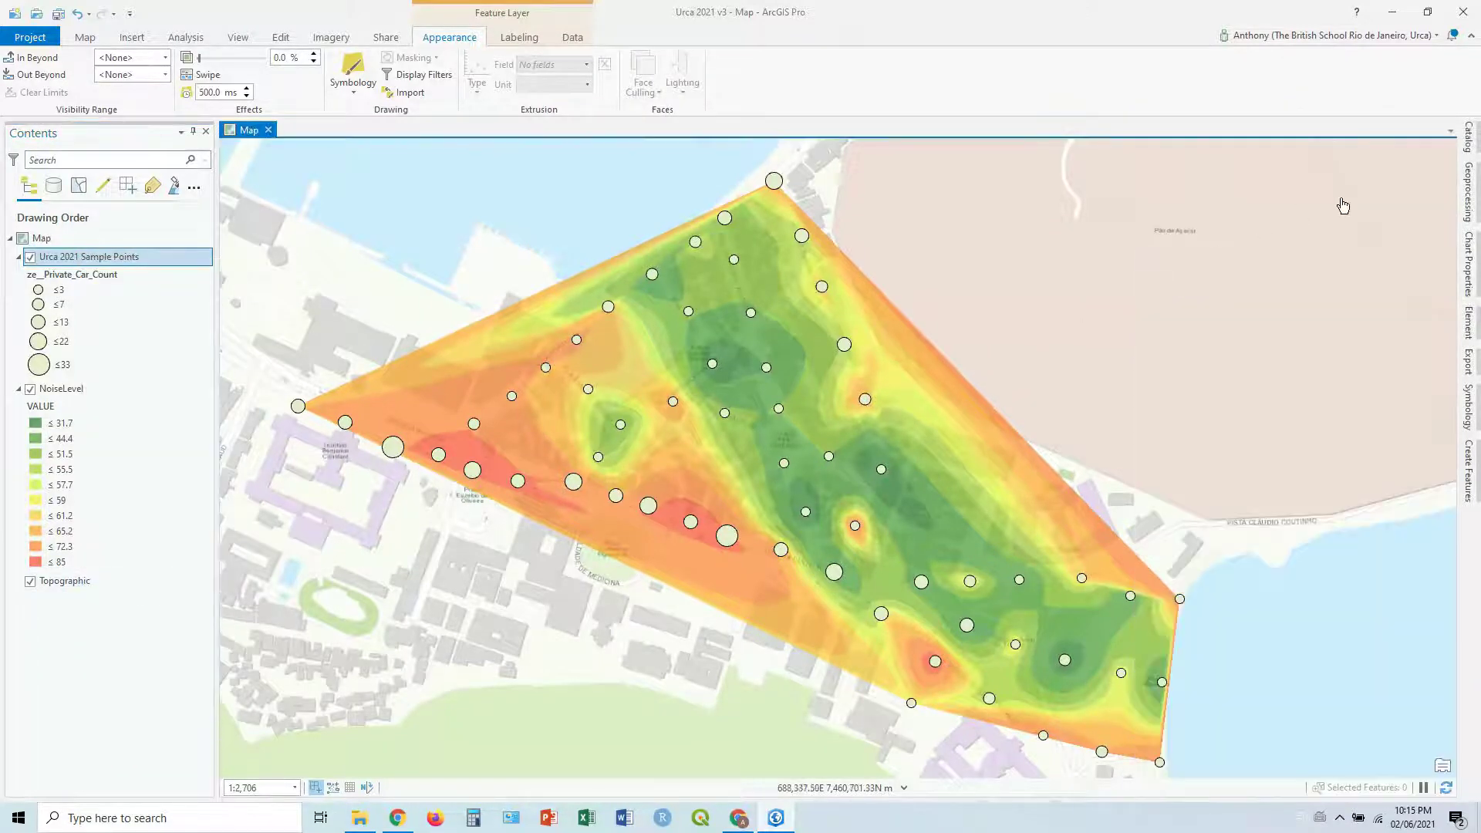
pyautogui.click(1469, 409)
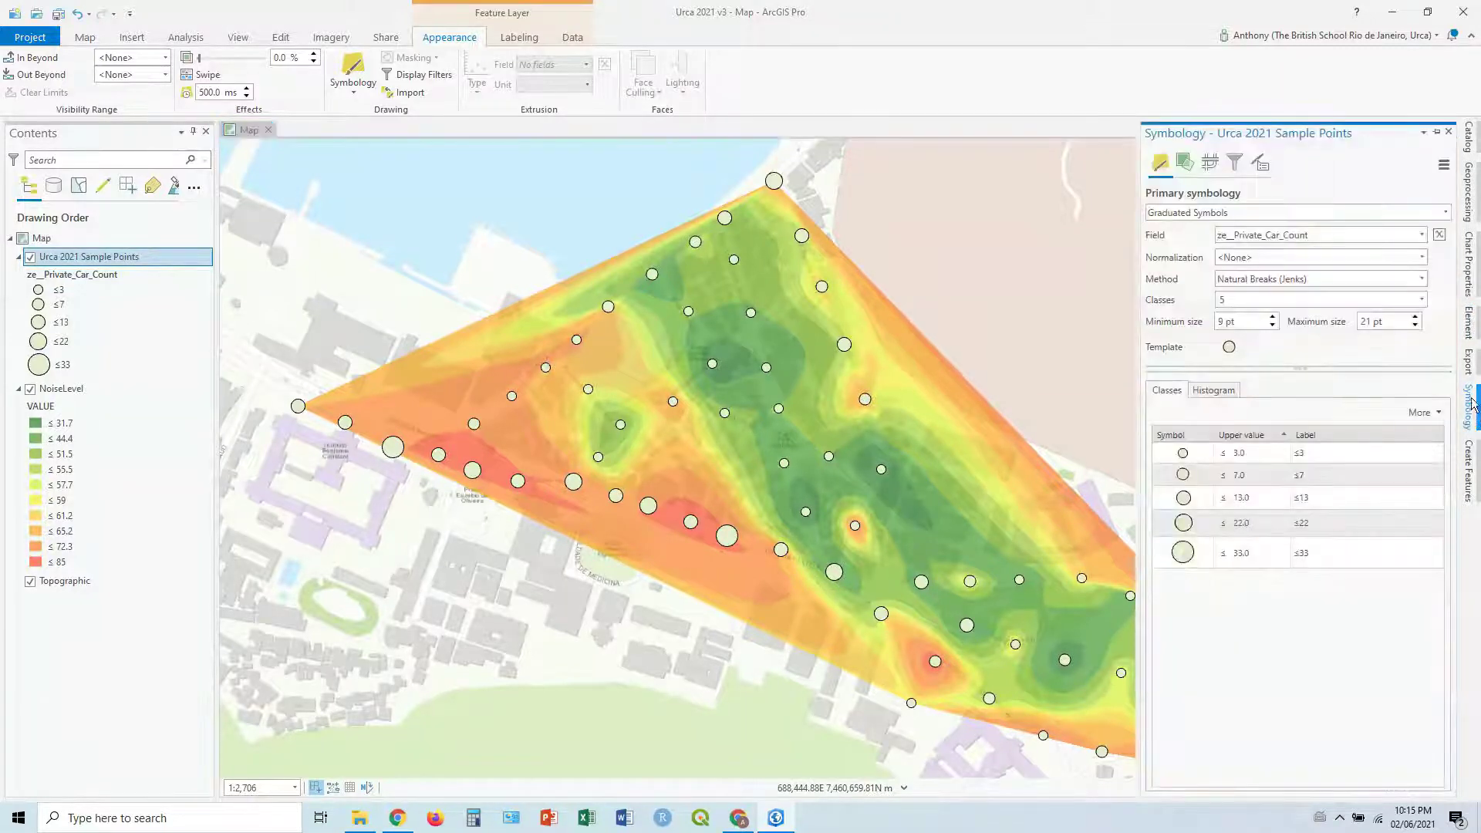
pyautogui.click(1447, 214)
pyautogui.scroll(3, 1265, 347)
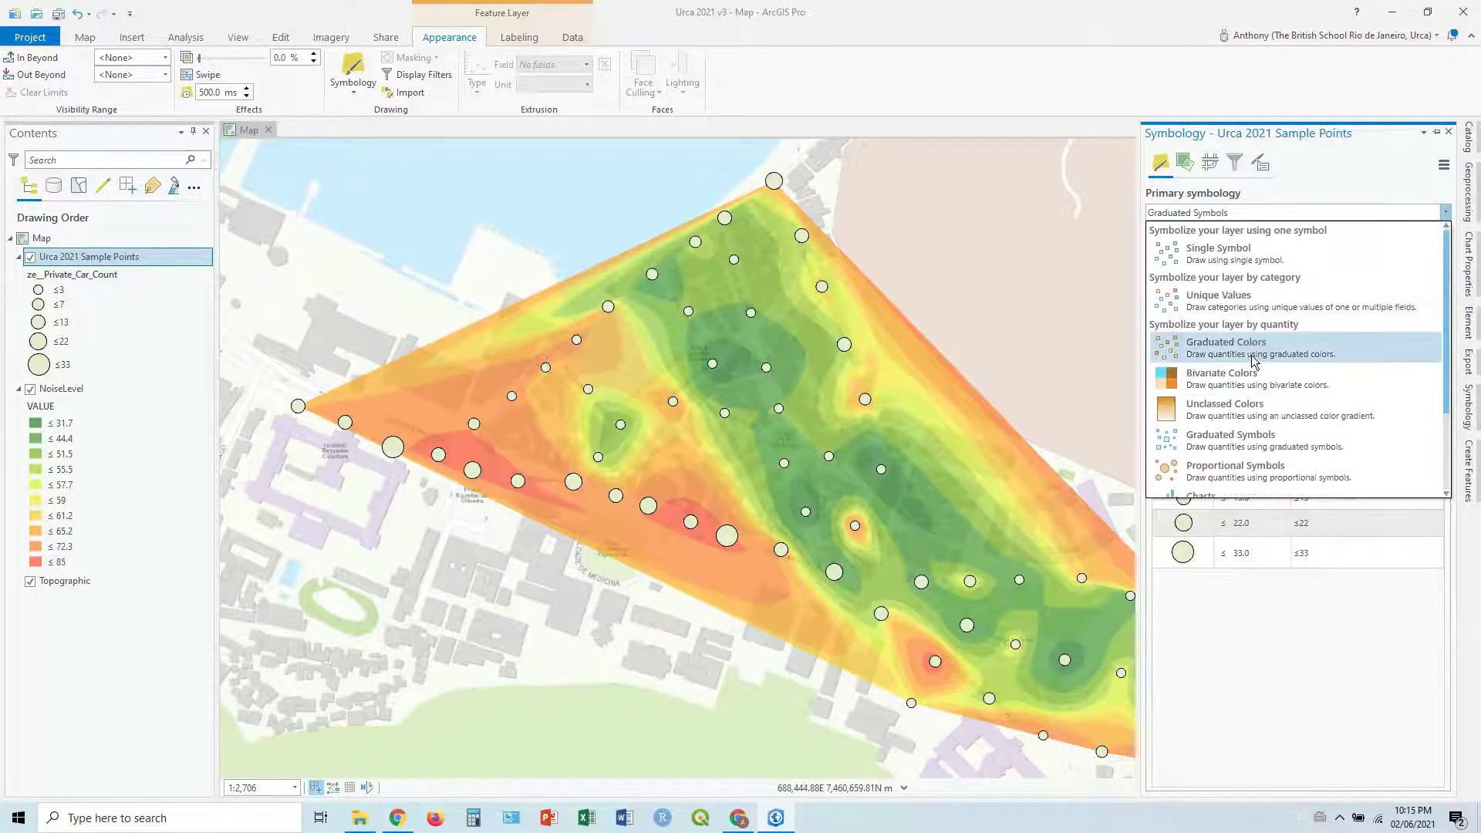
pyautogui.click(1251, 350)
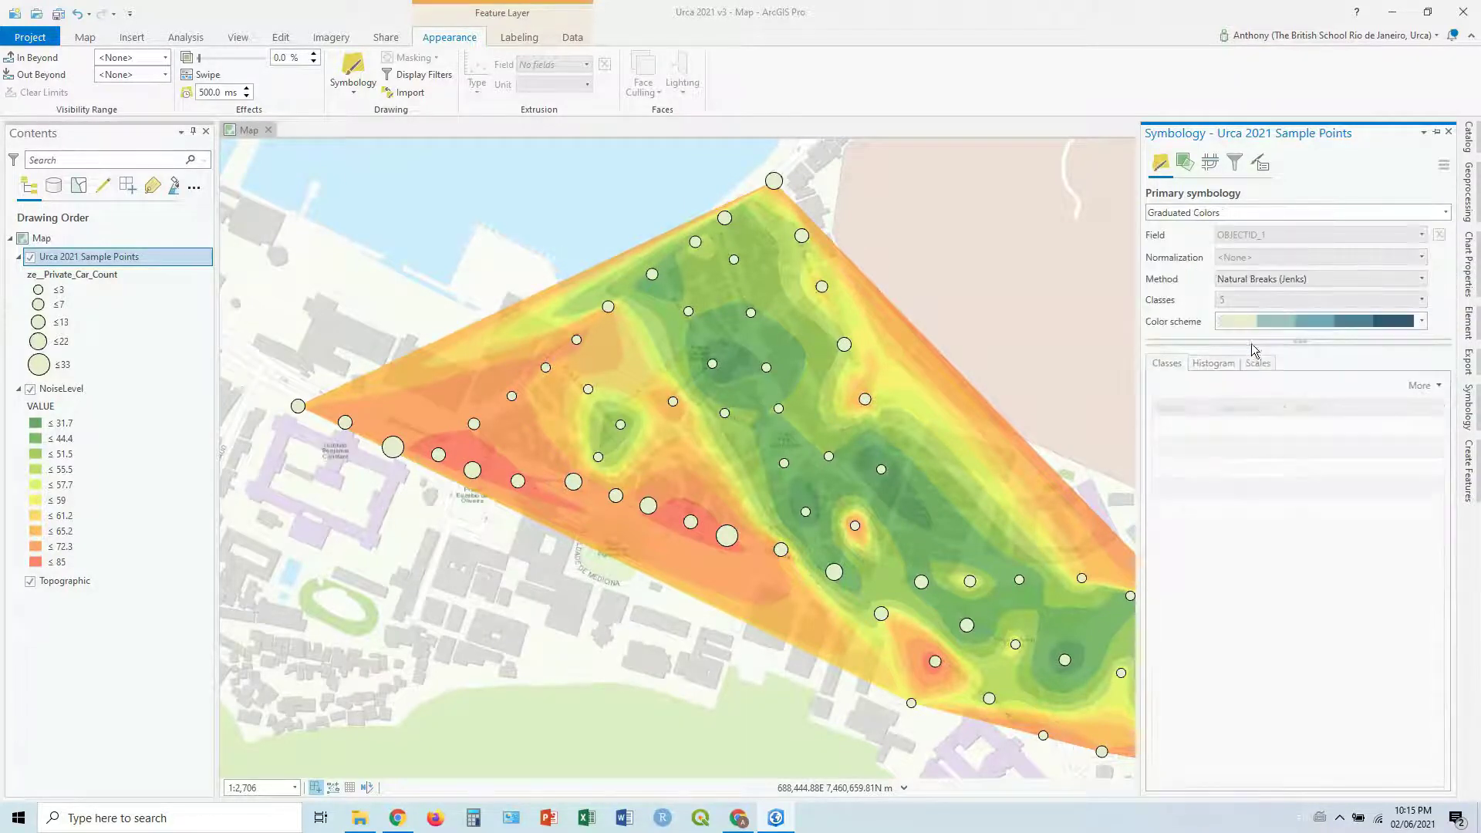
pyautogui.click(1421, 236)
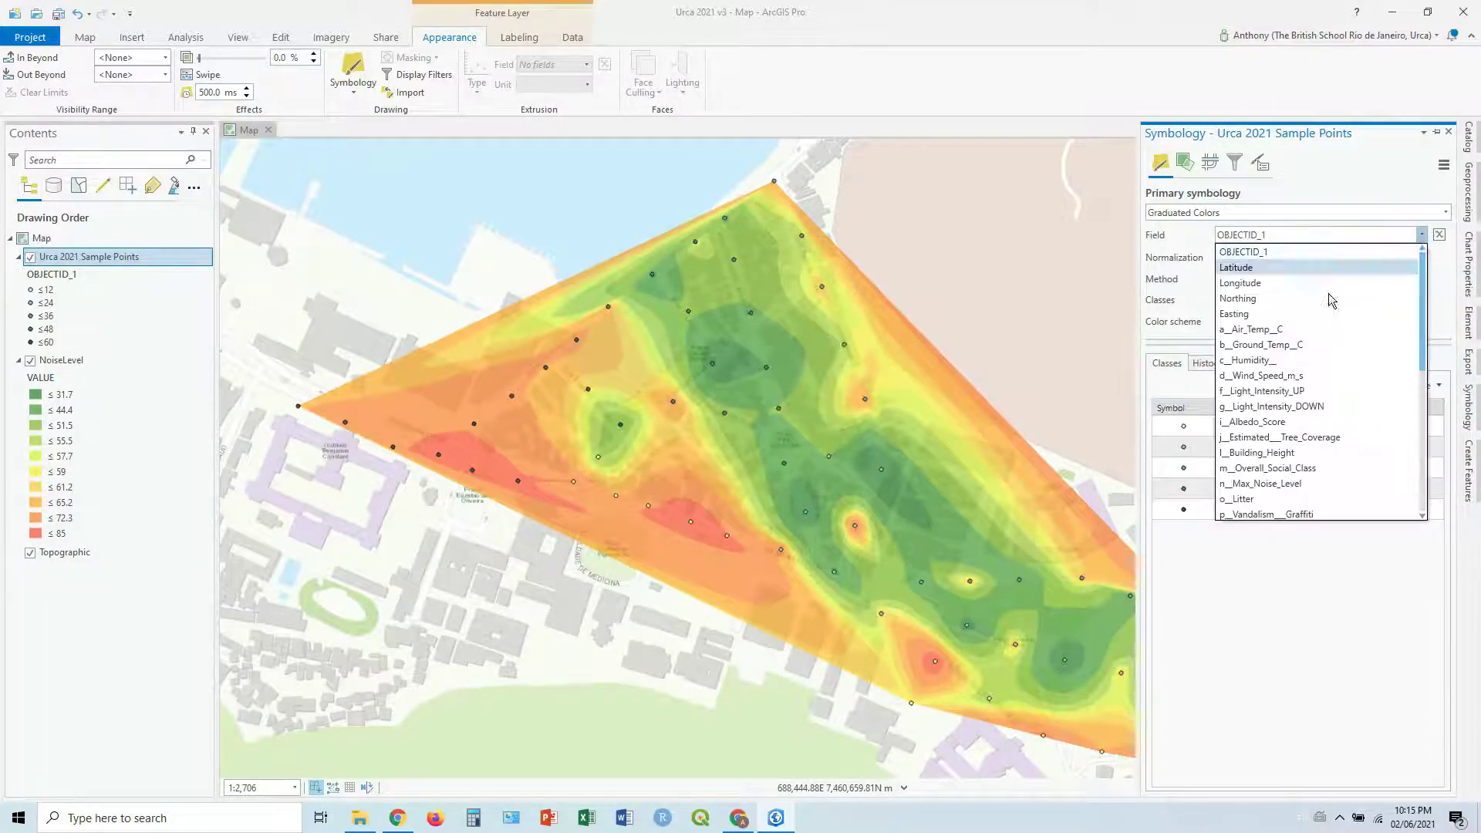
pyautogui.scroll(-5, 1294, 490)
pyautogui.click(1287, 472)
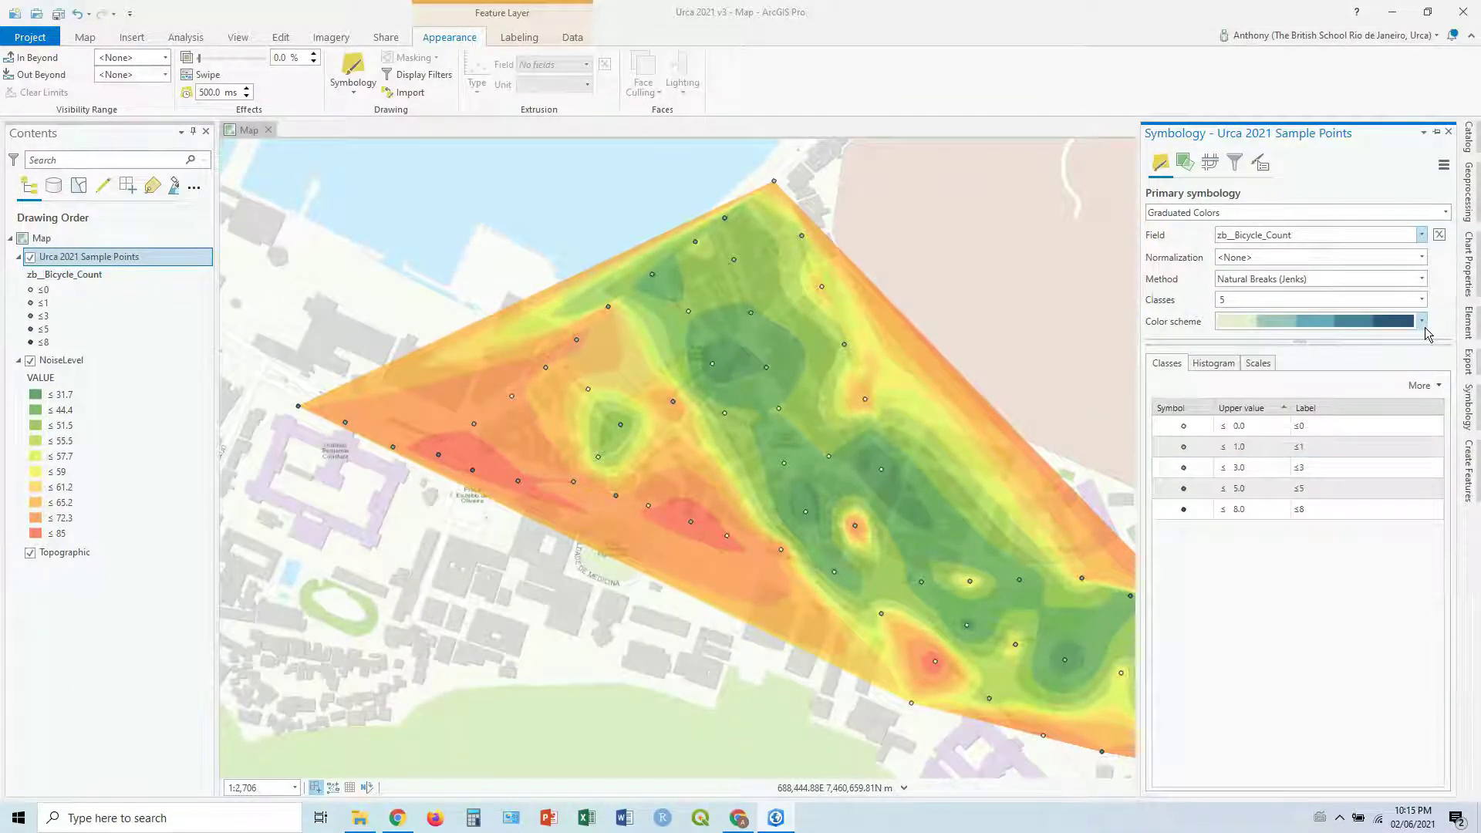
# - Apply the light-to-dark blue colour scheme to the bicycle-count classes
pyautogui.click(1422, 321)
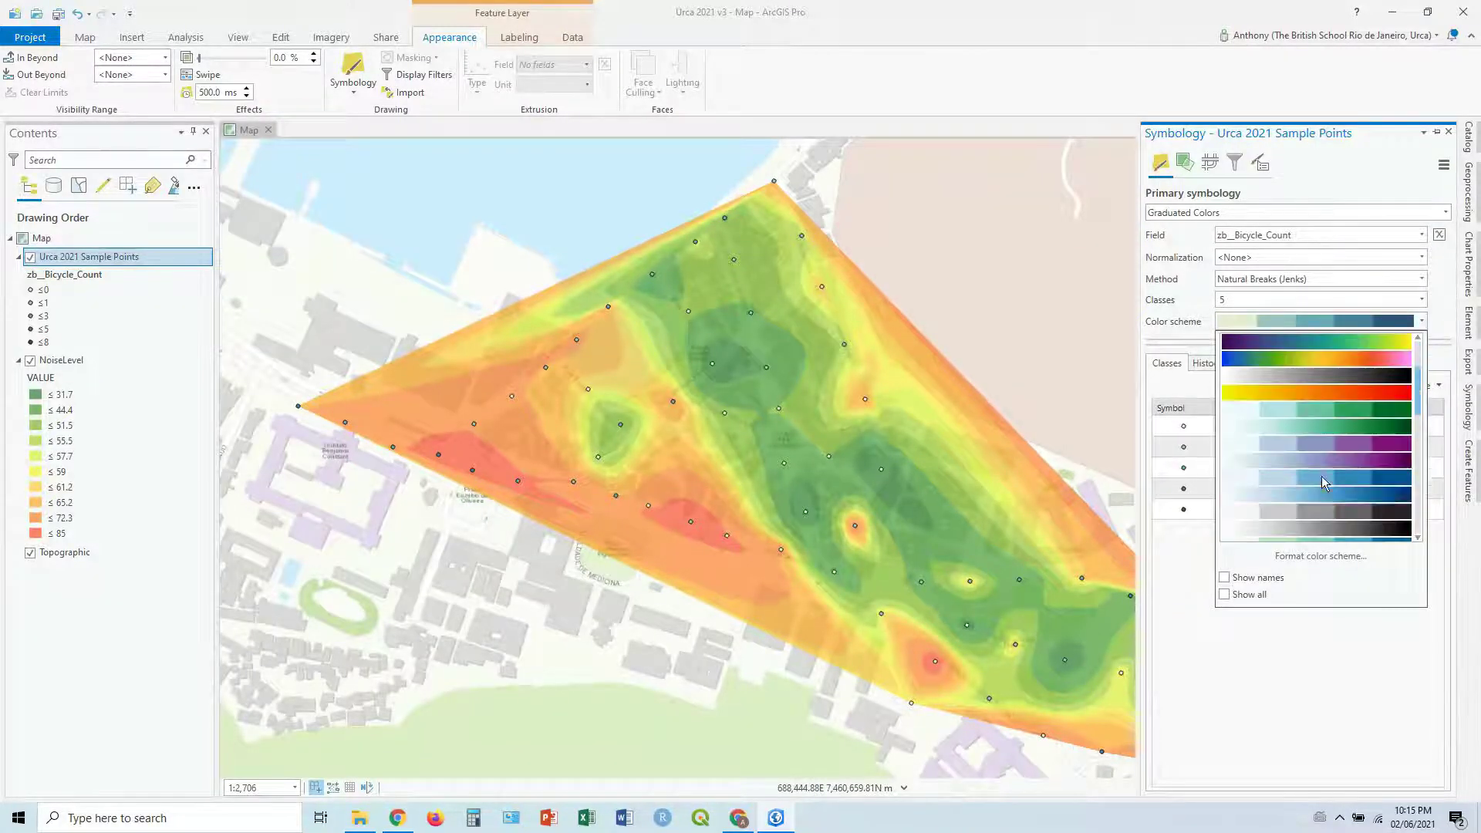
pyautogui.click(1326, 425)
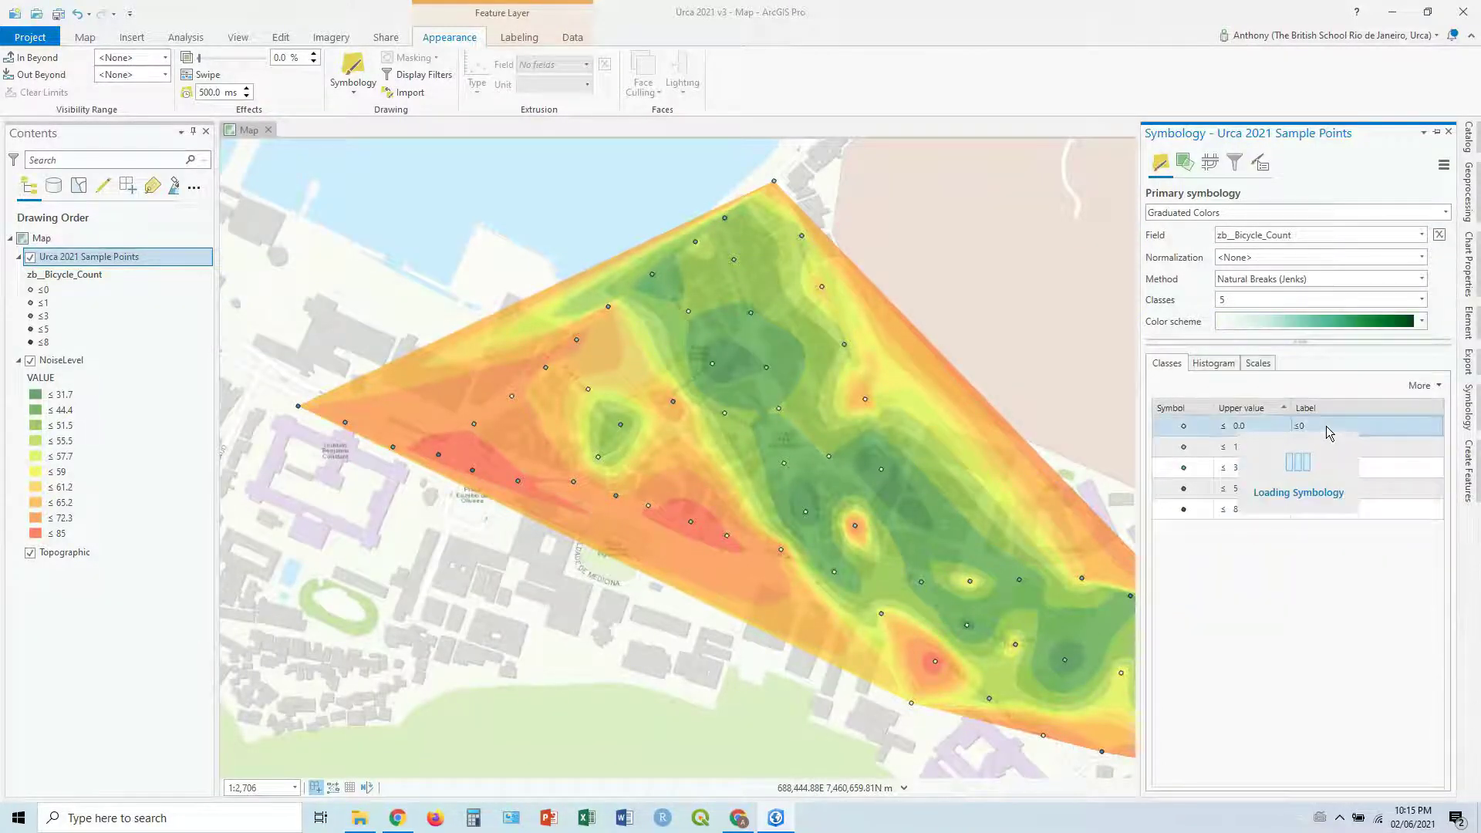
pyautogui.click(1423, 322)
pyautogui.click(1342, 503)
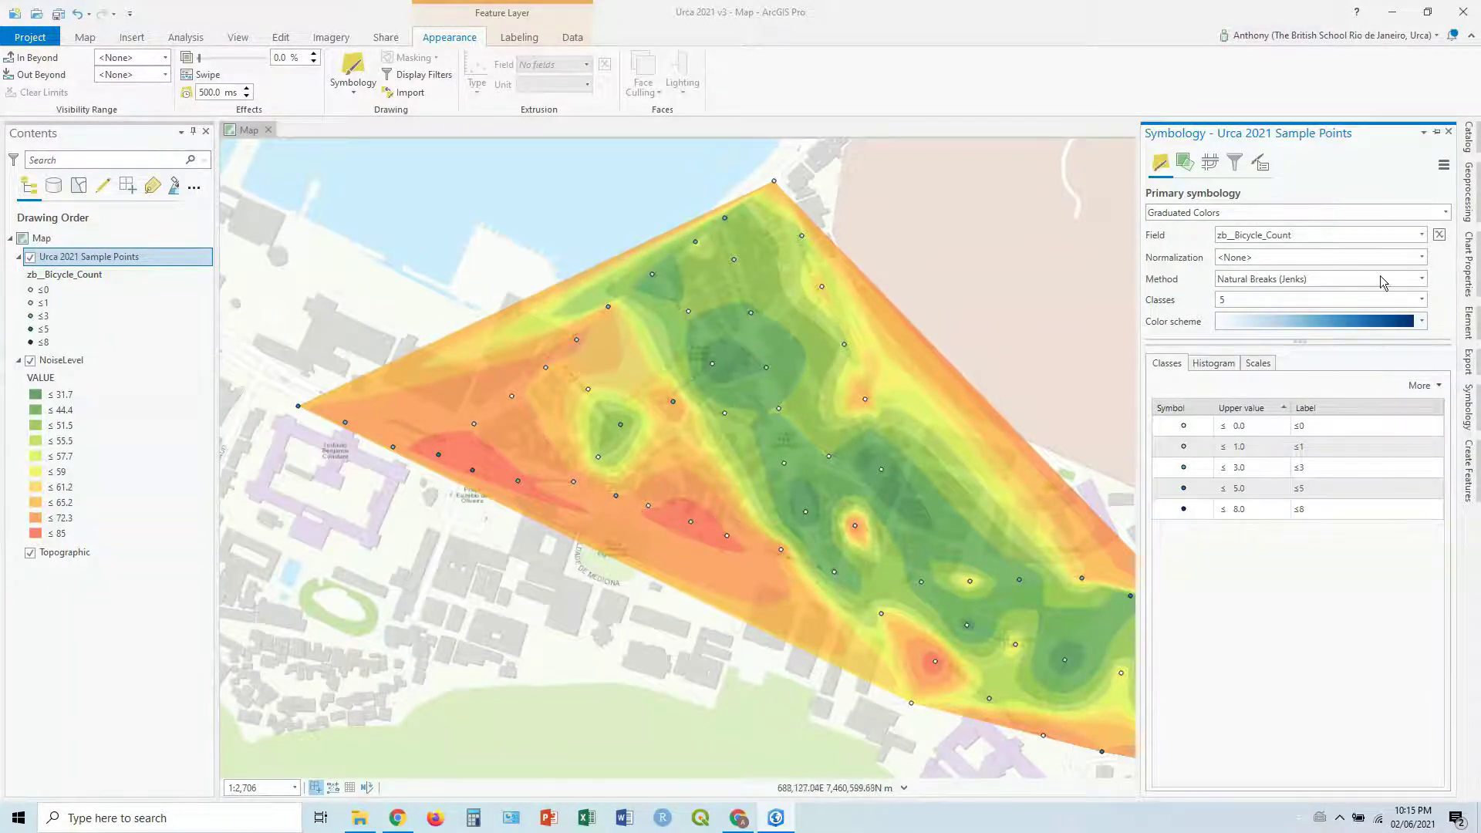
# - Format all five class symbols together, setting their size to 15 pt
pyautogui.click(1433, 388)
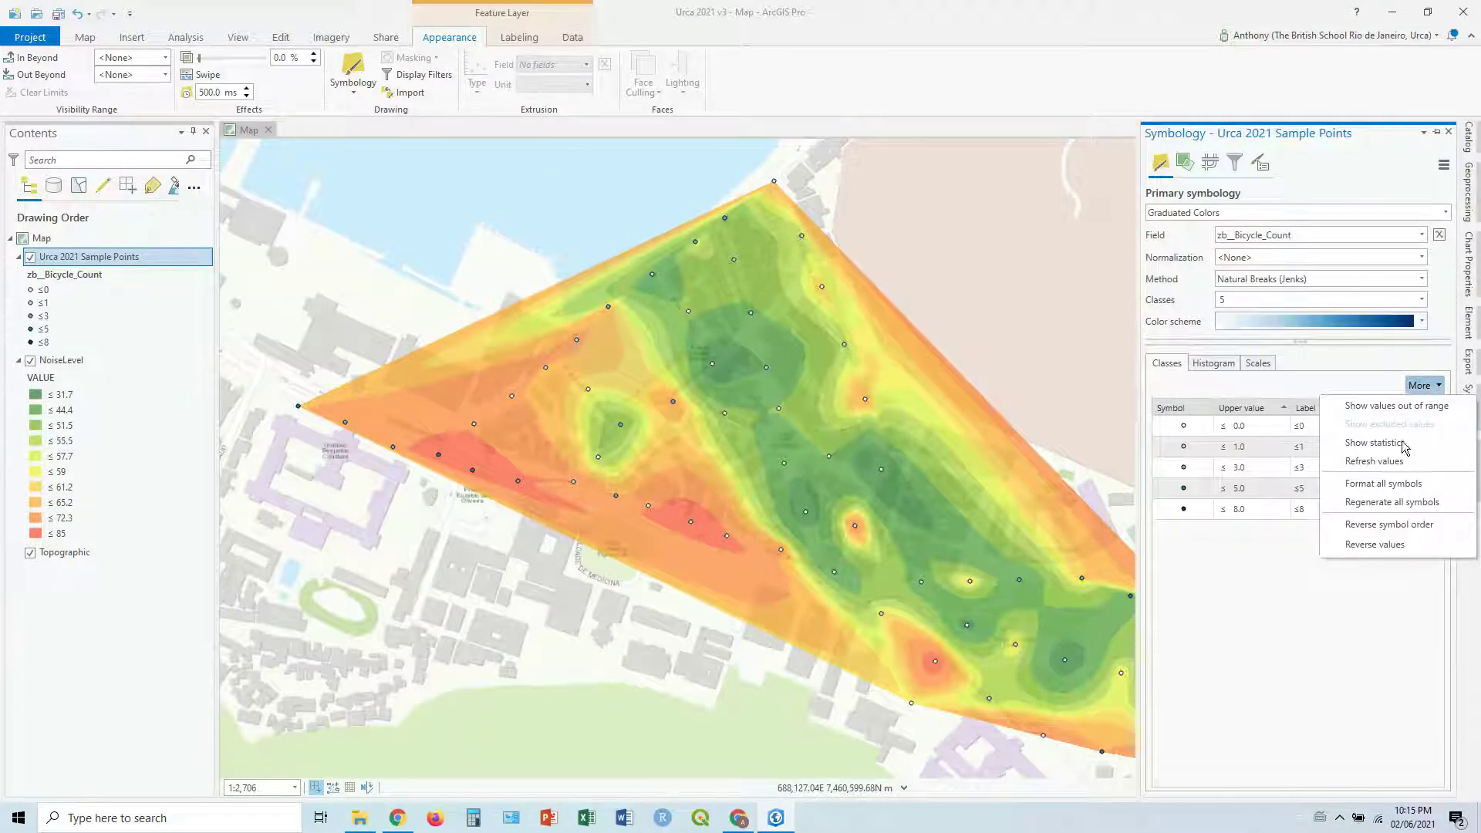
pyautogui.click(1402, 486)
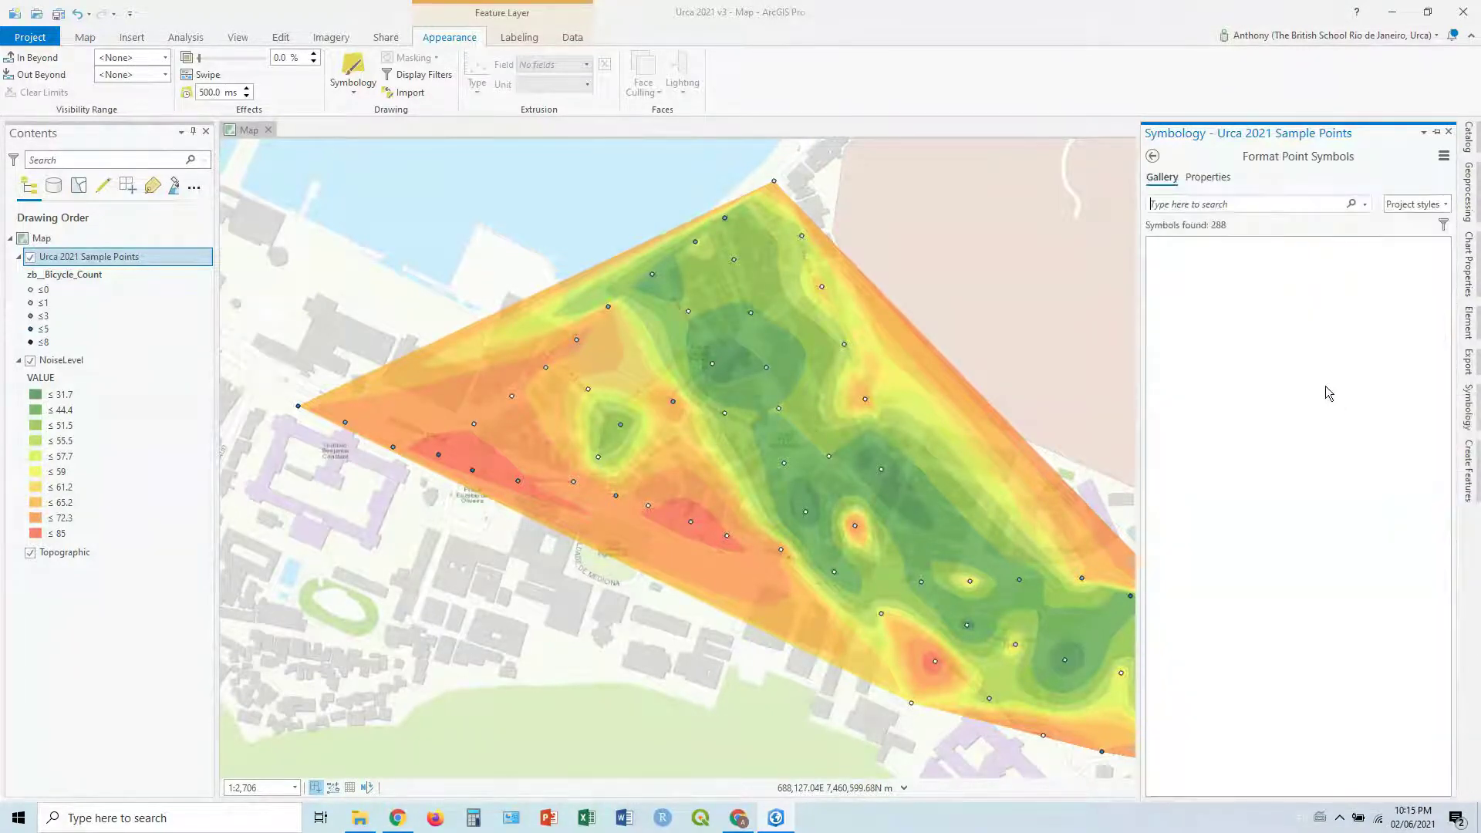
pyautogui.click(1207, 176)
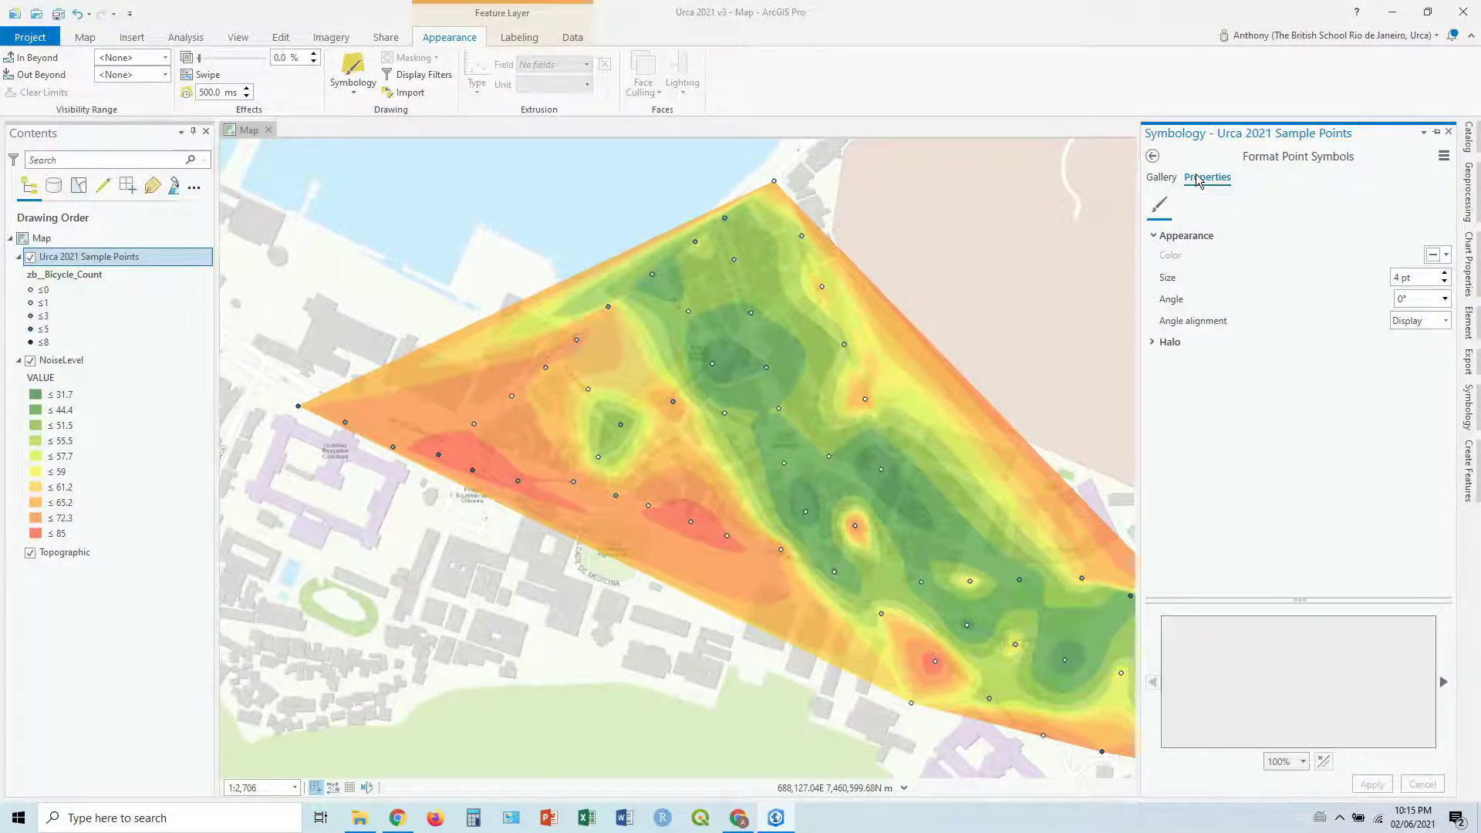
pyautogui.click(1445, 273)
pyautogui.click(1446, 275)
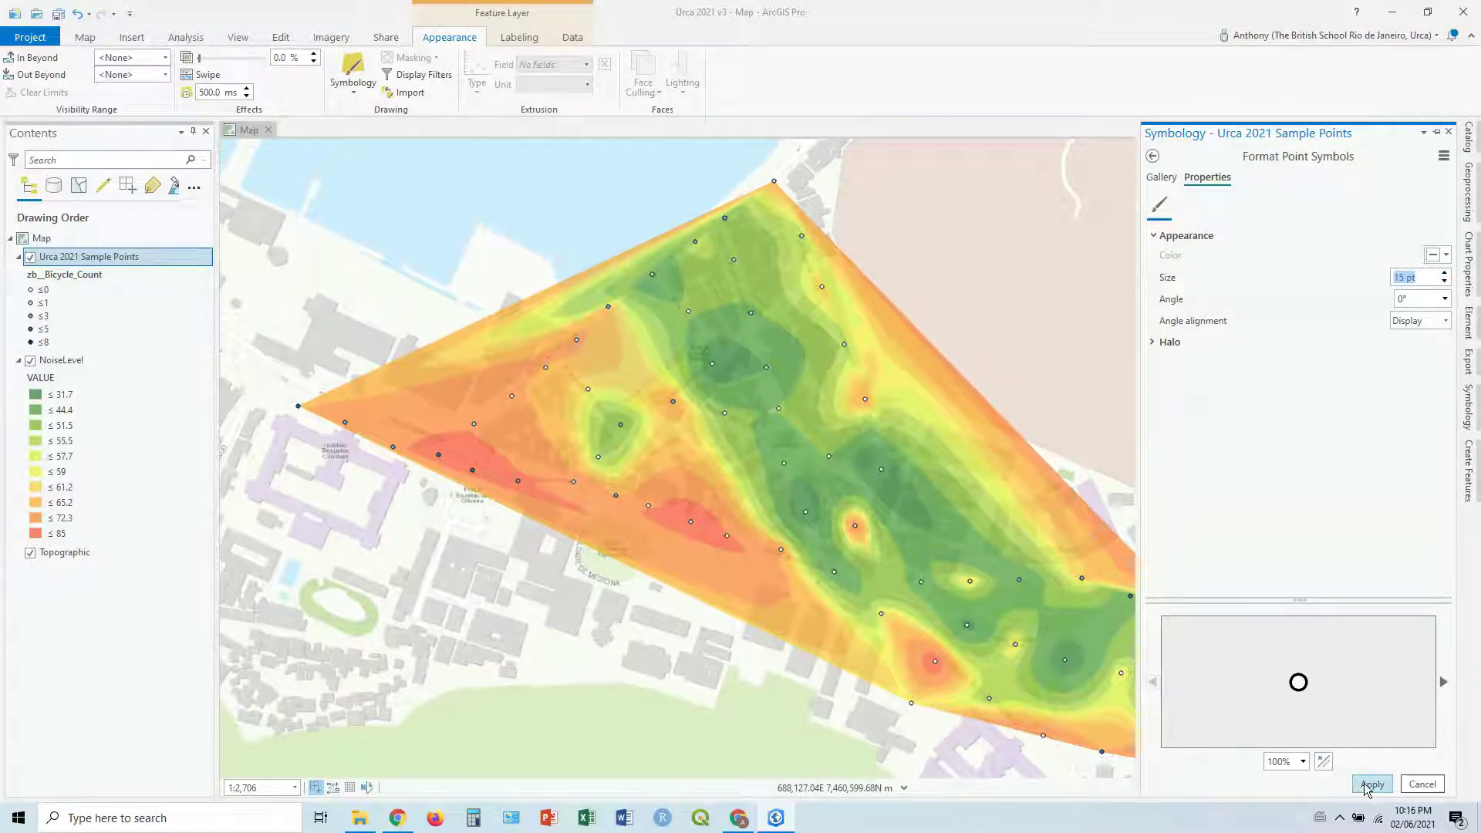
pyautogui.click(1365, 784)
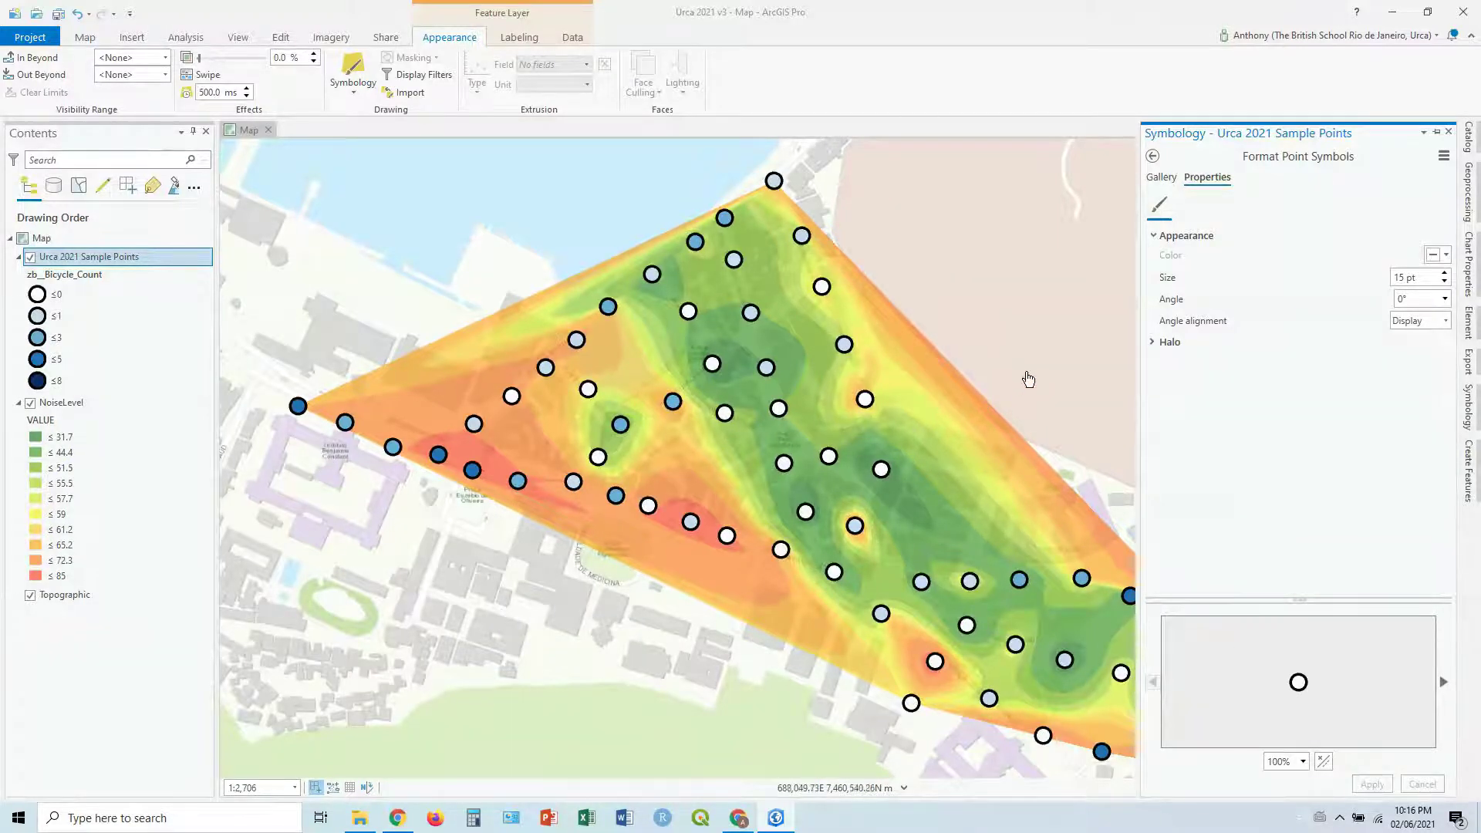
# - Return to Graduated Symbols by ze__Private_Car_Count, sized from 8 pt to 23 pt
pyautogui.click(1152, 156)
pyautogui.click(1445, 212)
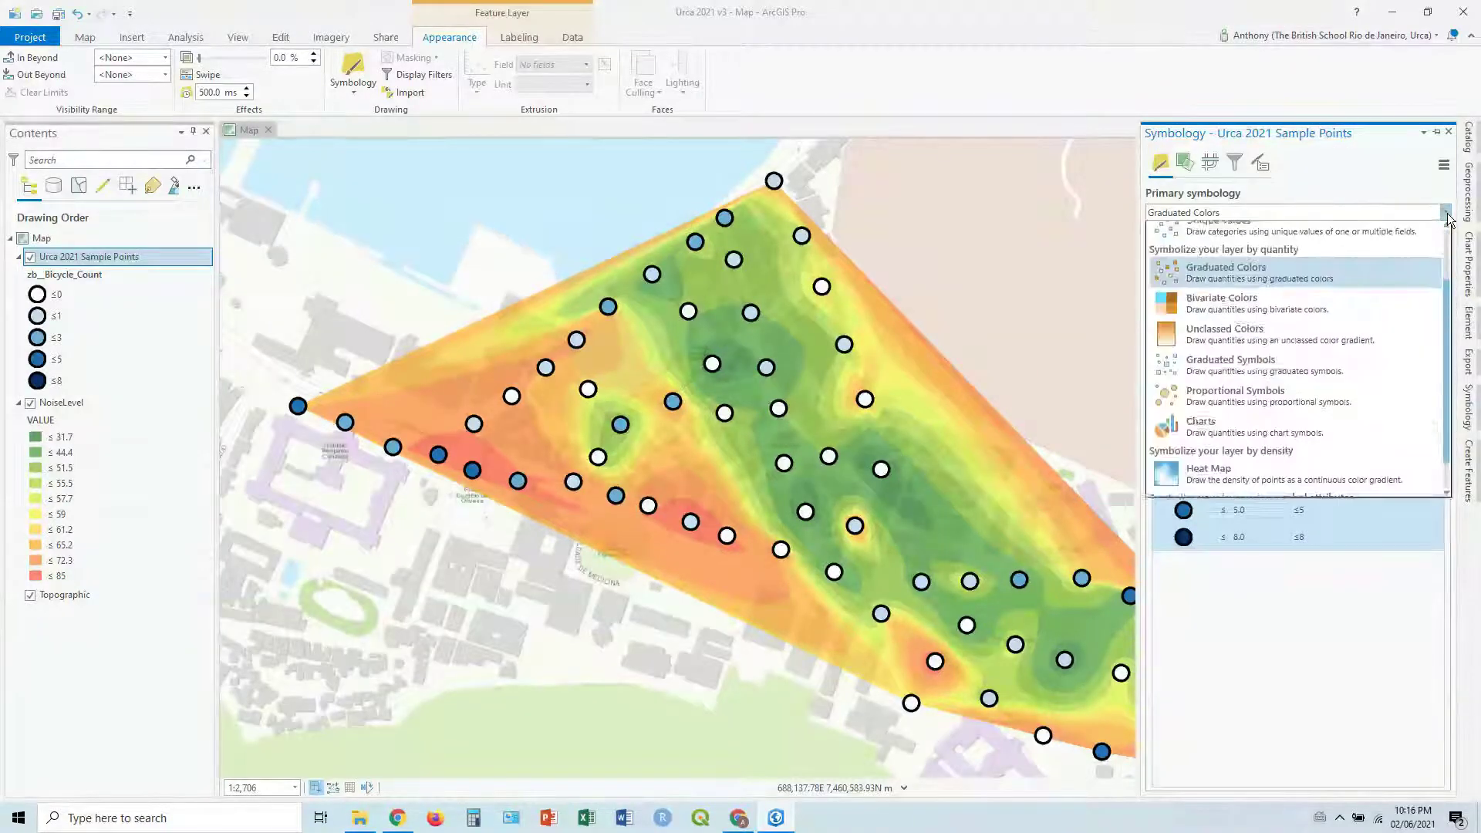
pyautogui.click(1234, 379)
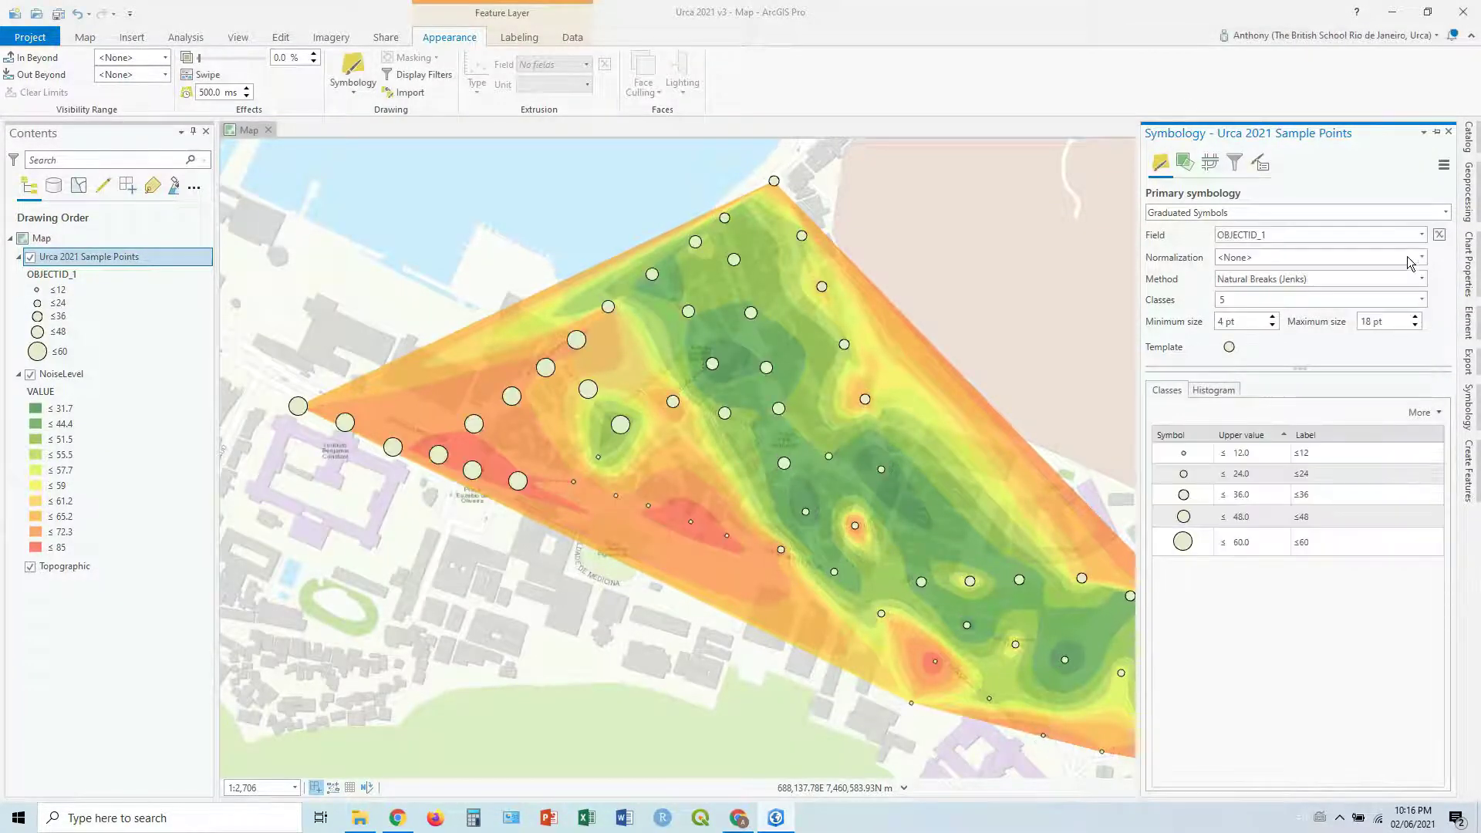
pyautogui.click(1422, 235)
pyautogui.moveTo(1425, 281); pyautogui.dragTo(1400, 446)
pyautogui.click(1312, 437)
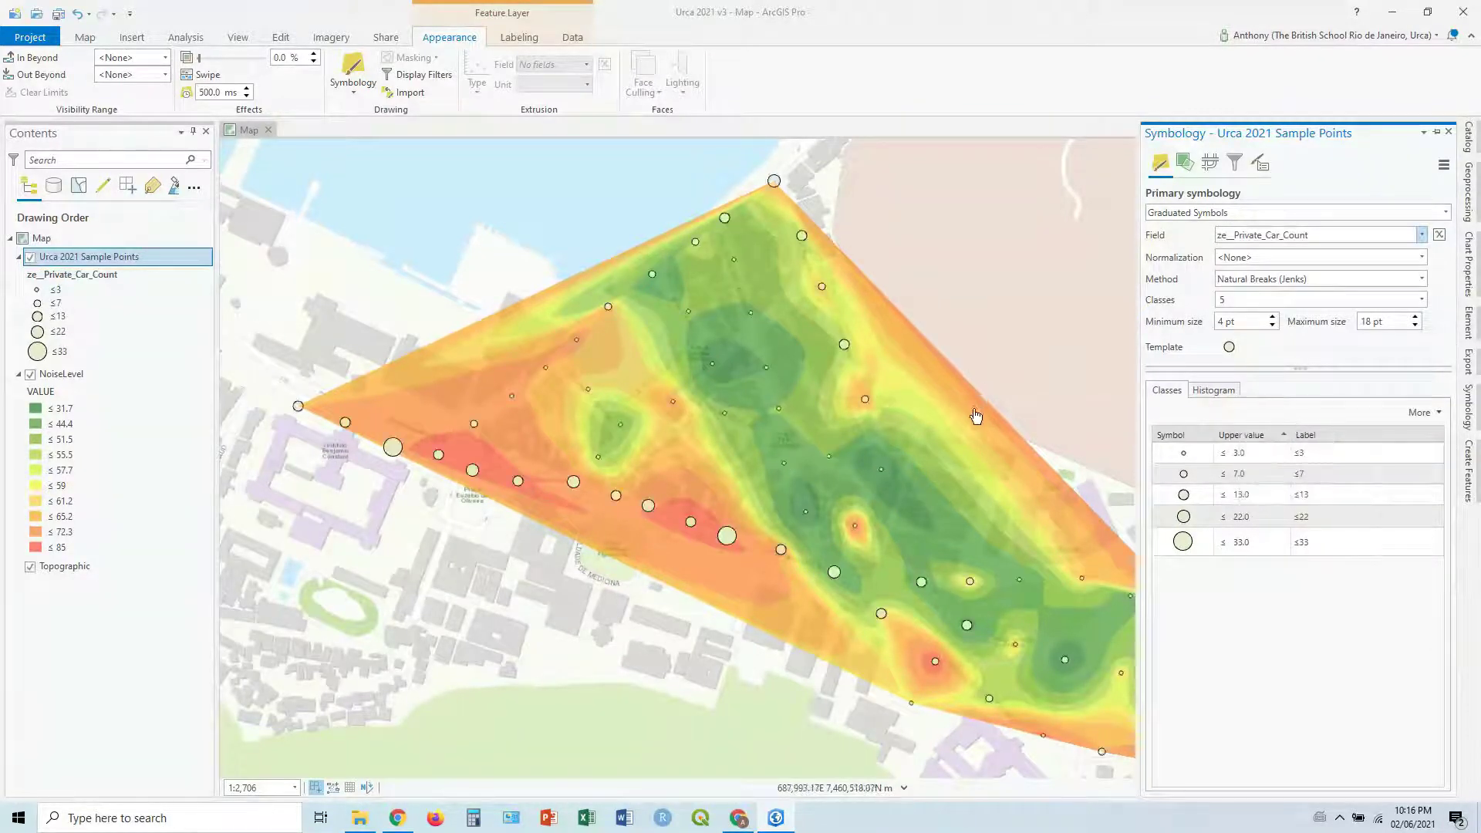
pyautogui.click(1273, 318)
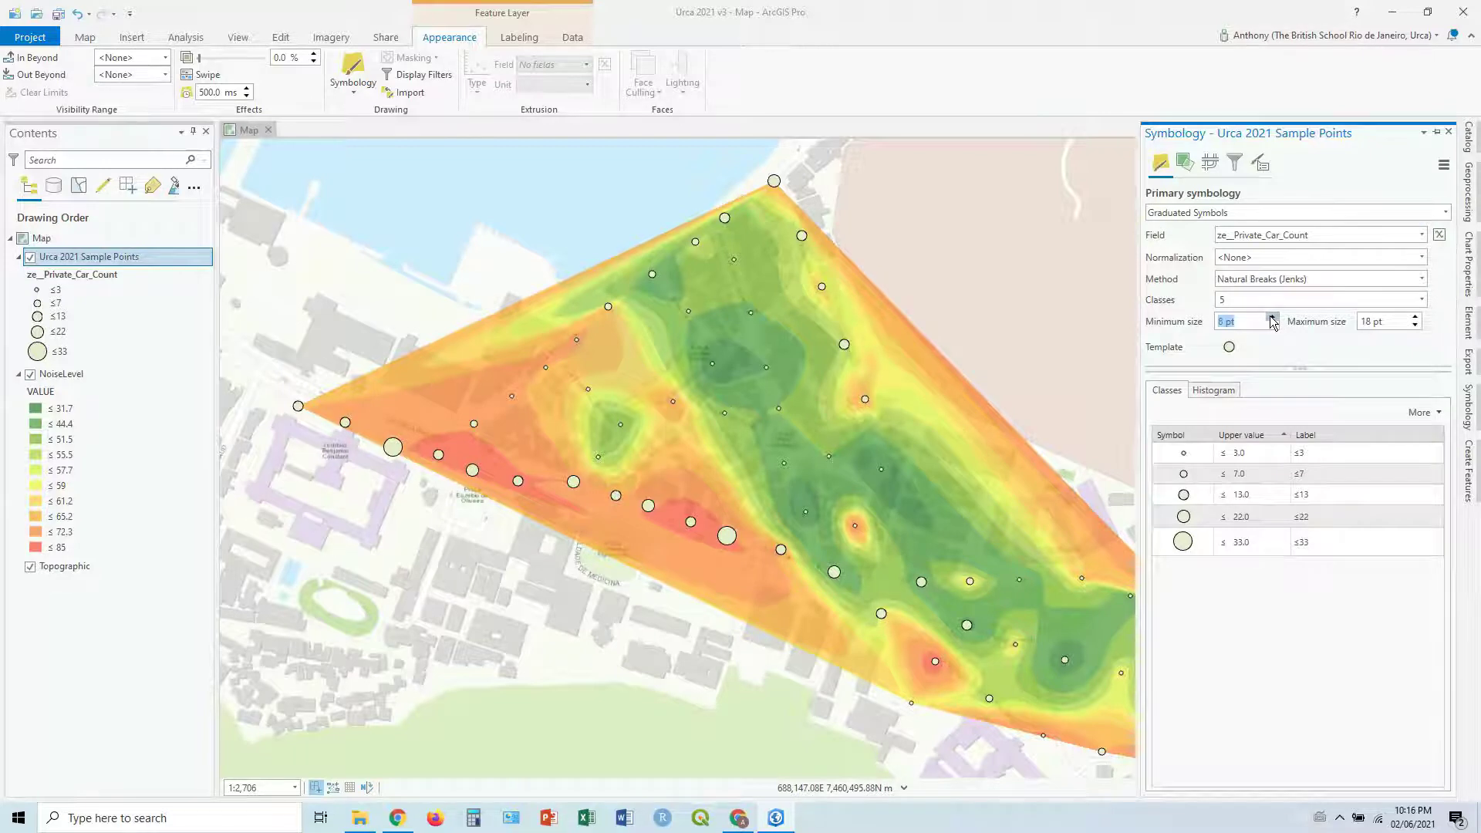
pyautogui.click(1415, 317)
pyautogui.click(1416, 318)
pyautogui.click(1416, 318)
pyautogui.click(1416, 318)
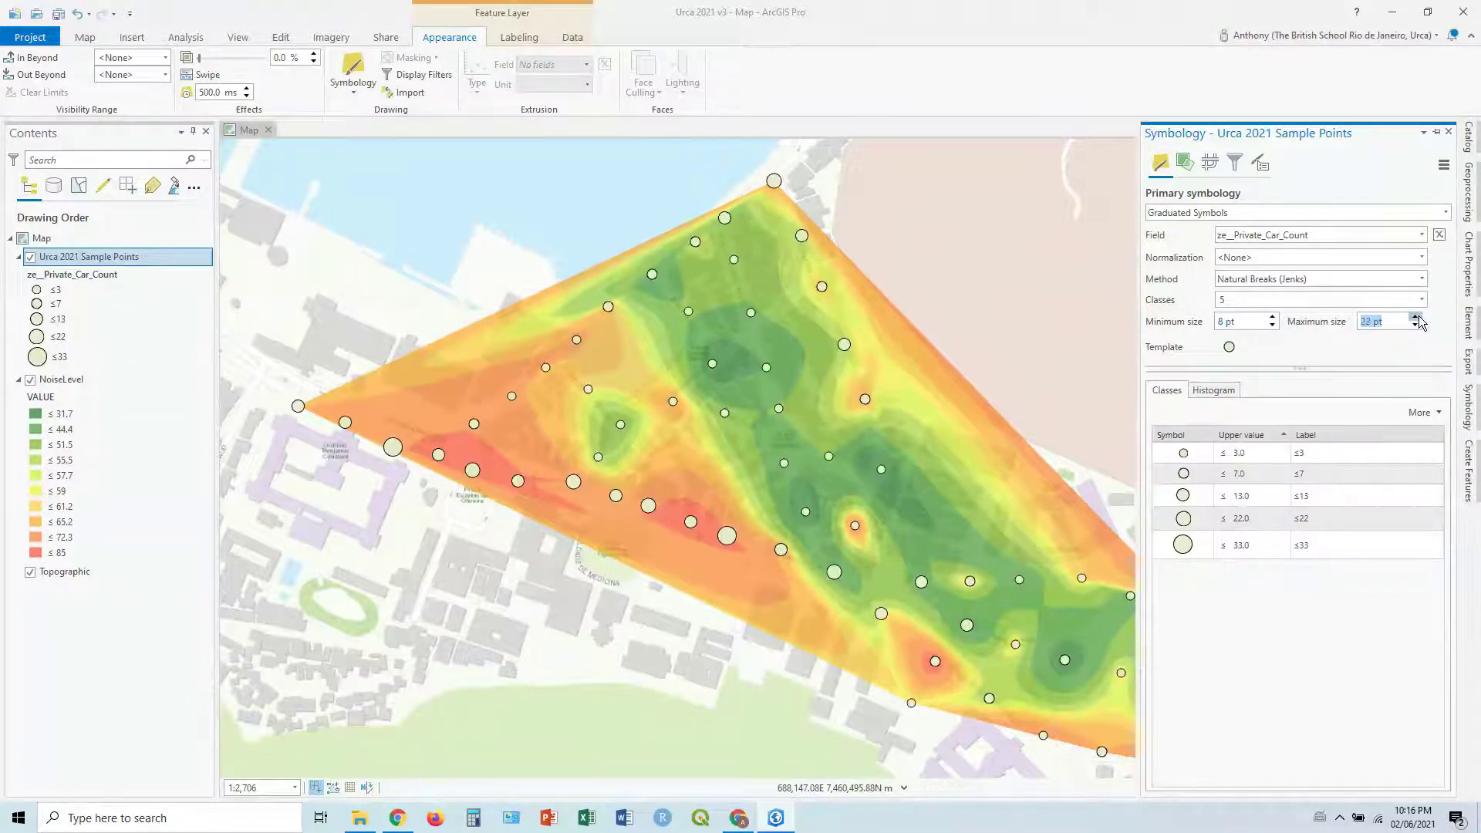
pyautogui.click(1417, 318)
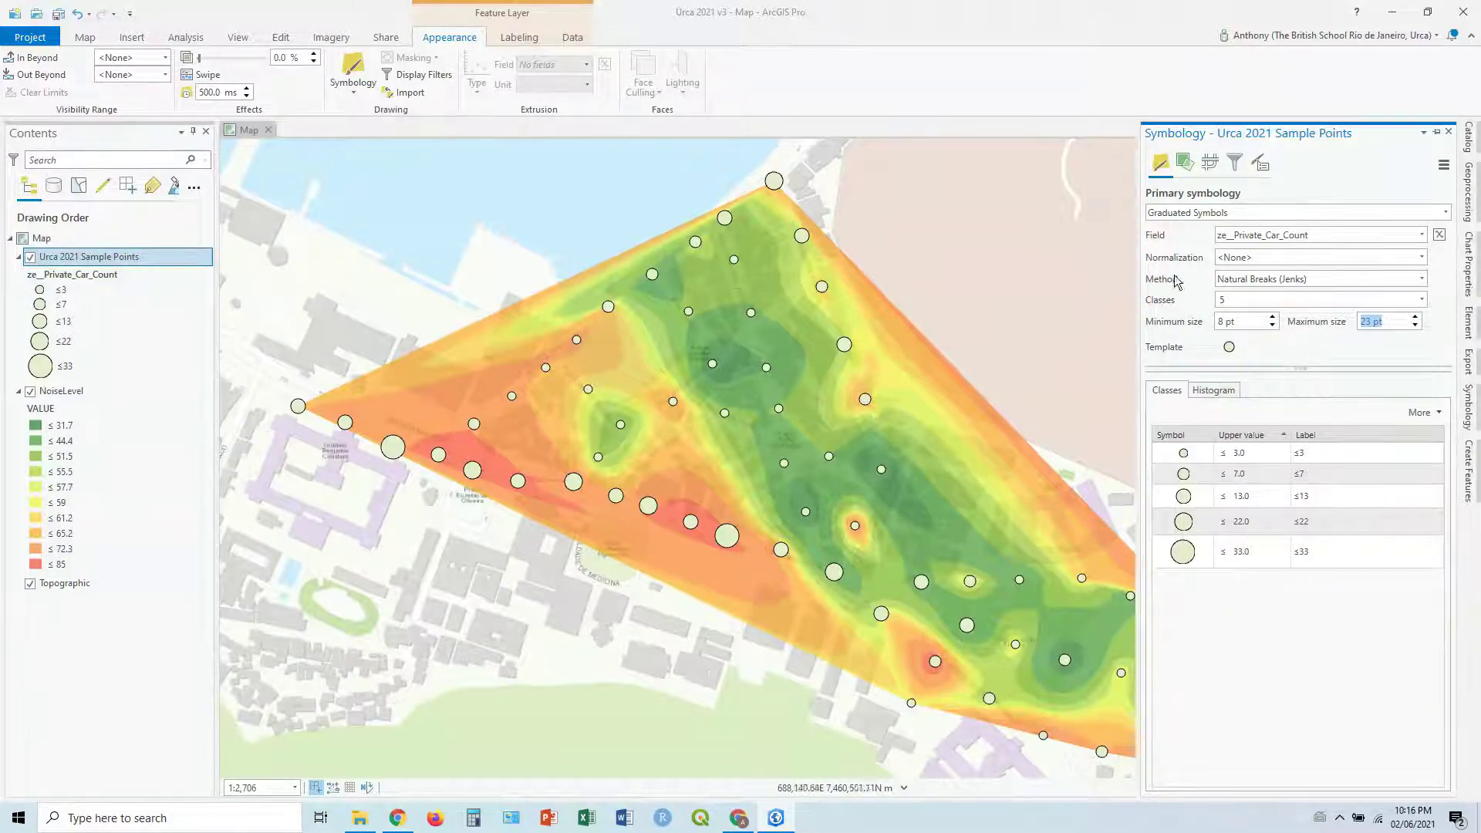
# - Show the Vary symbology by attribute options for the sample points
pyautogui.click(1185, 164)
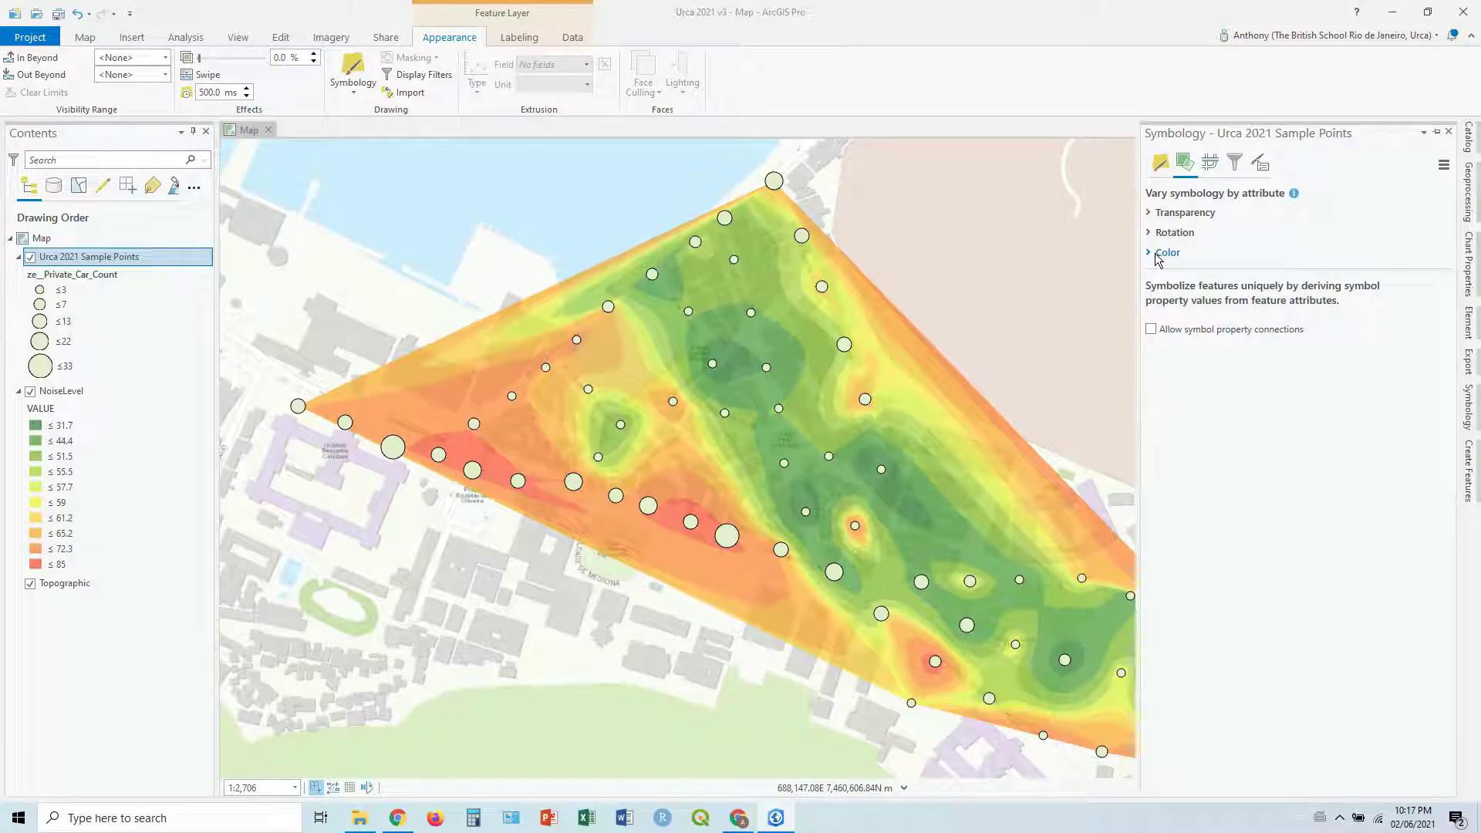
# - Set the Color field to m__Overall_Social_Class and close the Symbology pane
pyautogui.click(1150, 253)
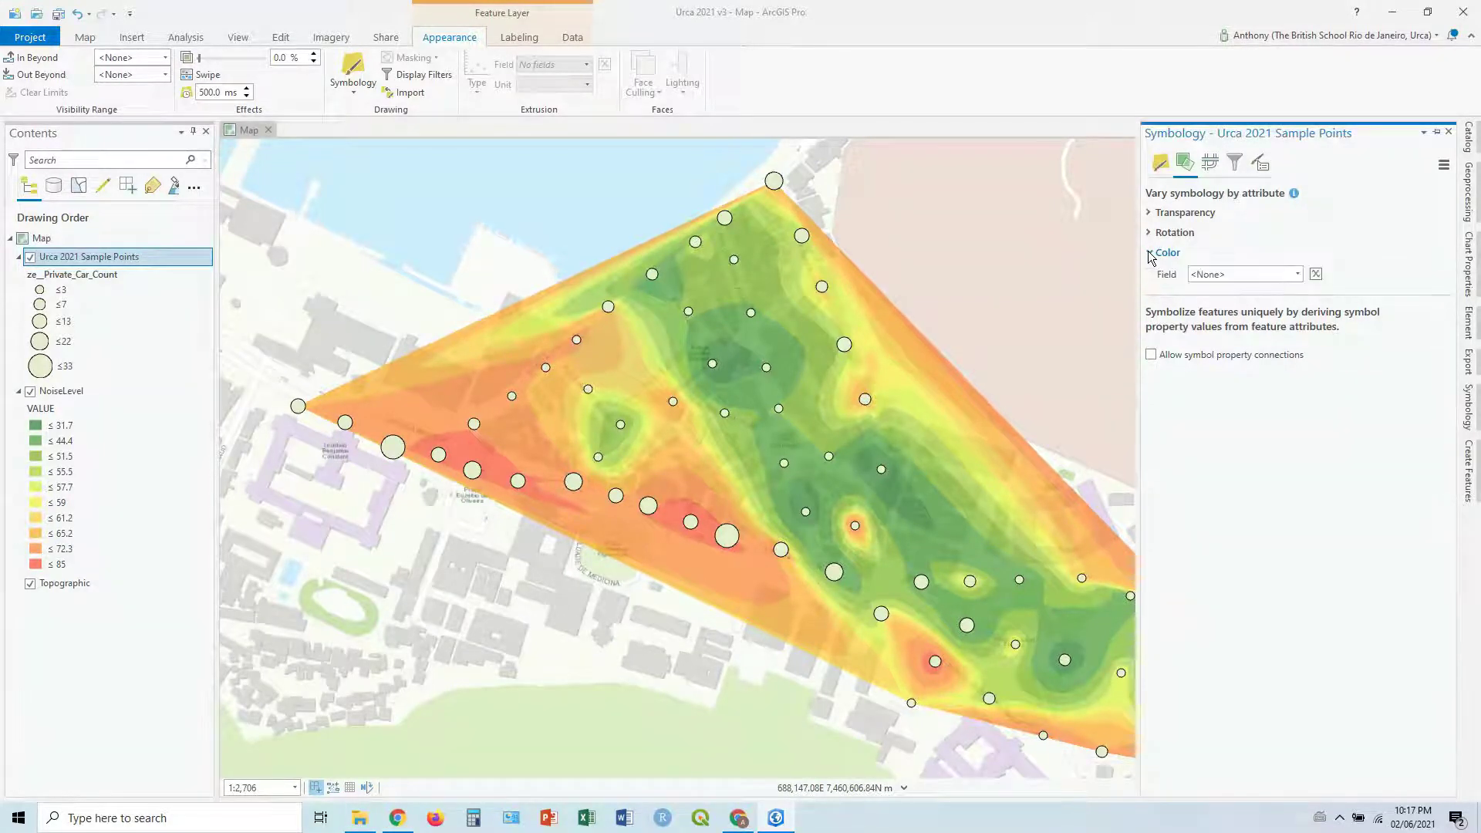
pyautogui.click(1297, 275)
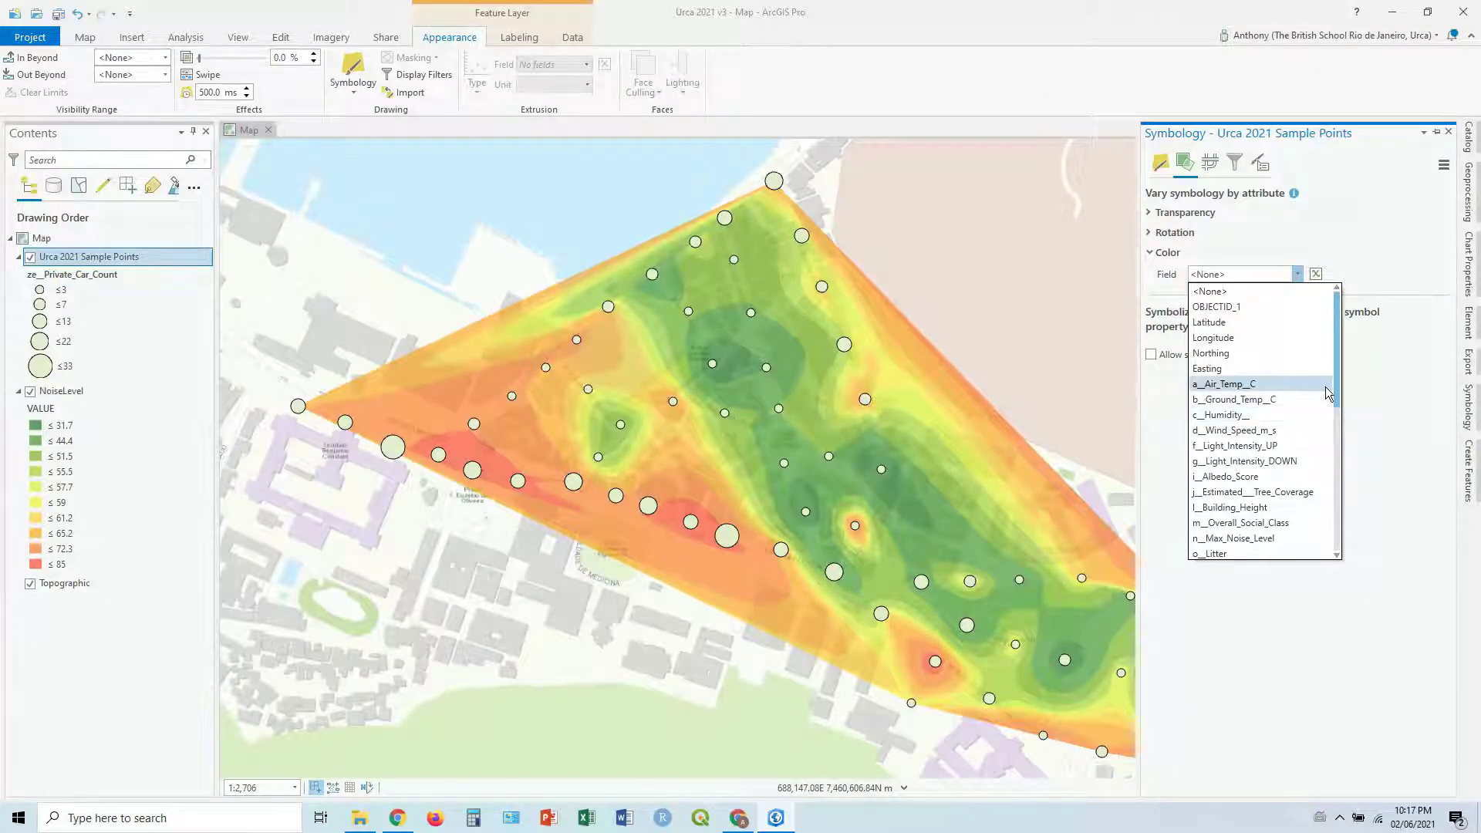
pyautogui.click(1266, 525)
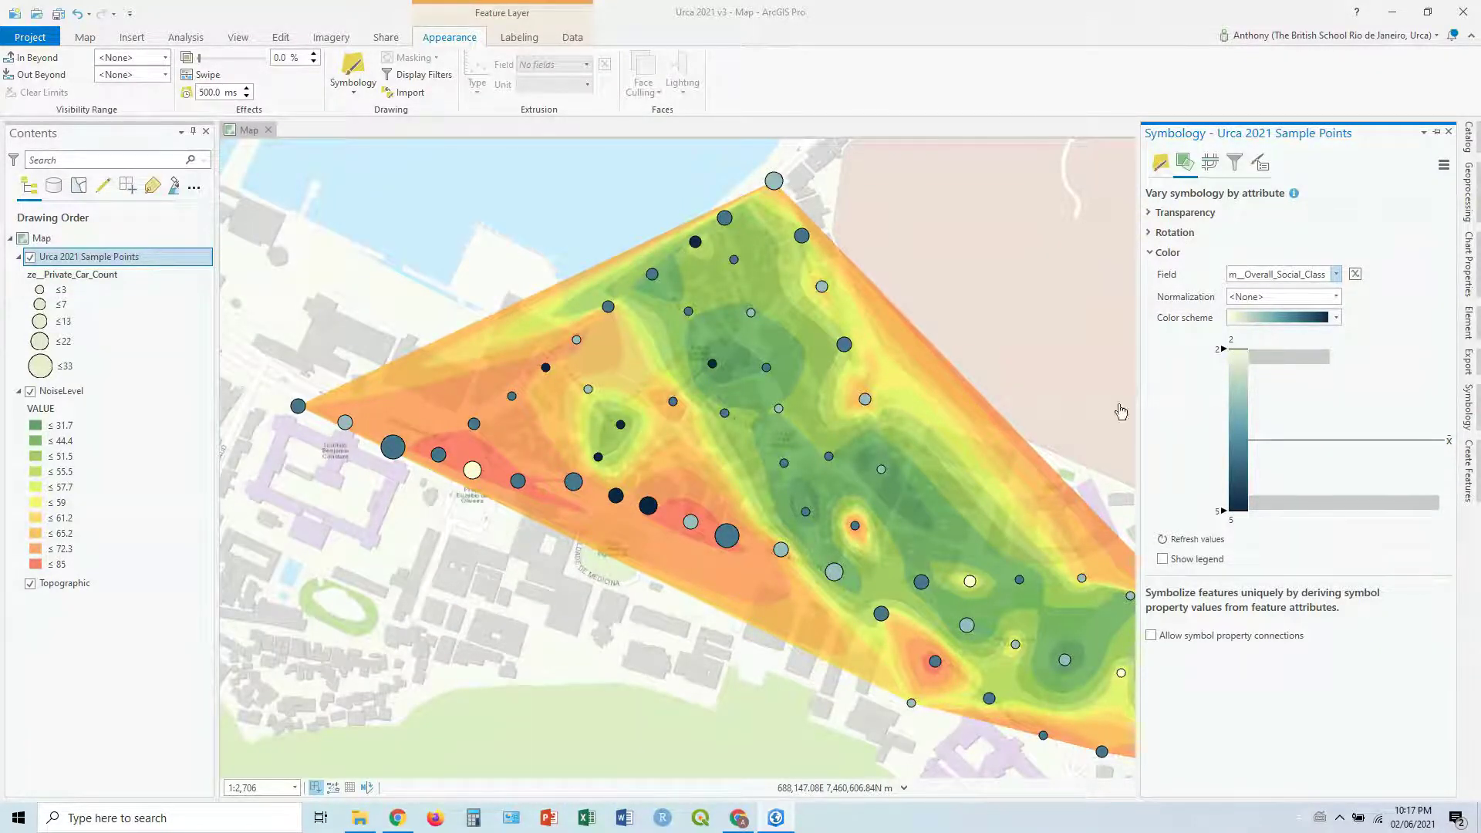
pyautogui.click(1082, 393)
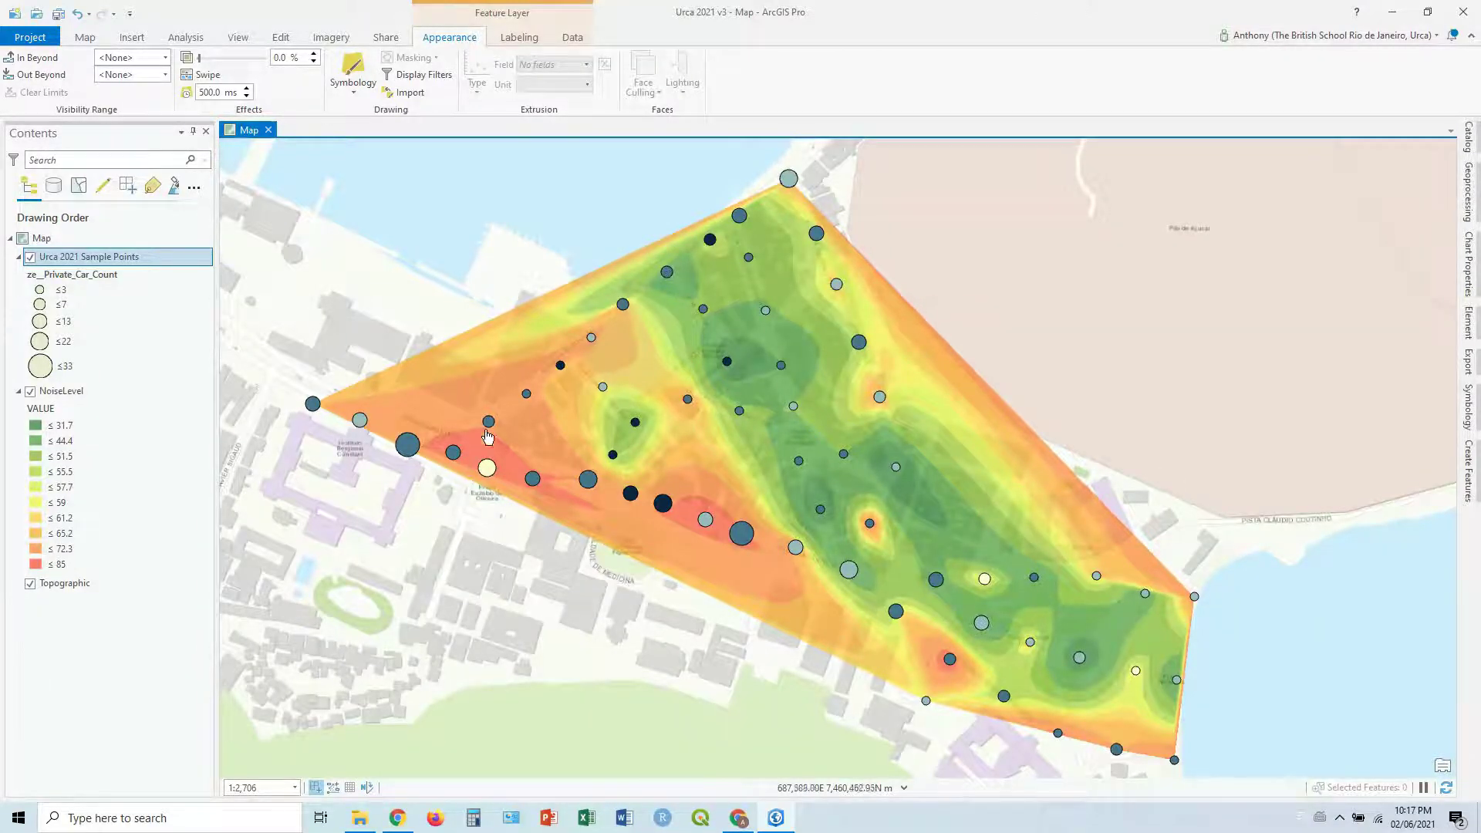
# - Reopen the Urca 2021 Sample Points symbology and its list of symbology types
pyautogui.rightClick(104, 260)
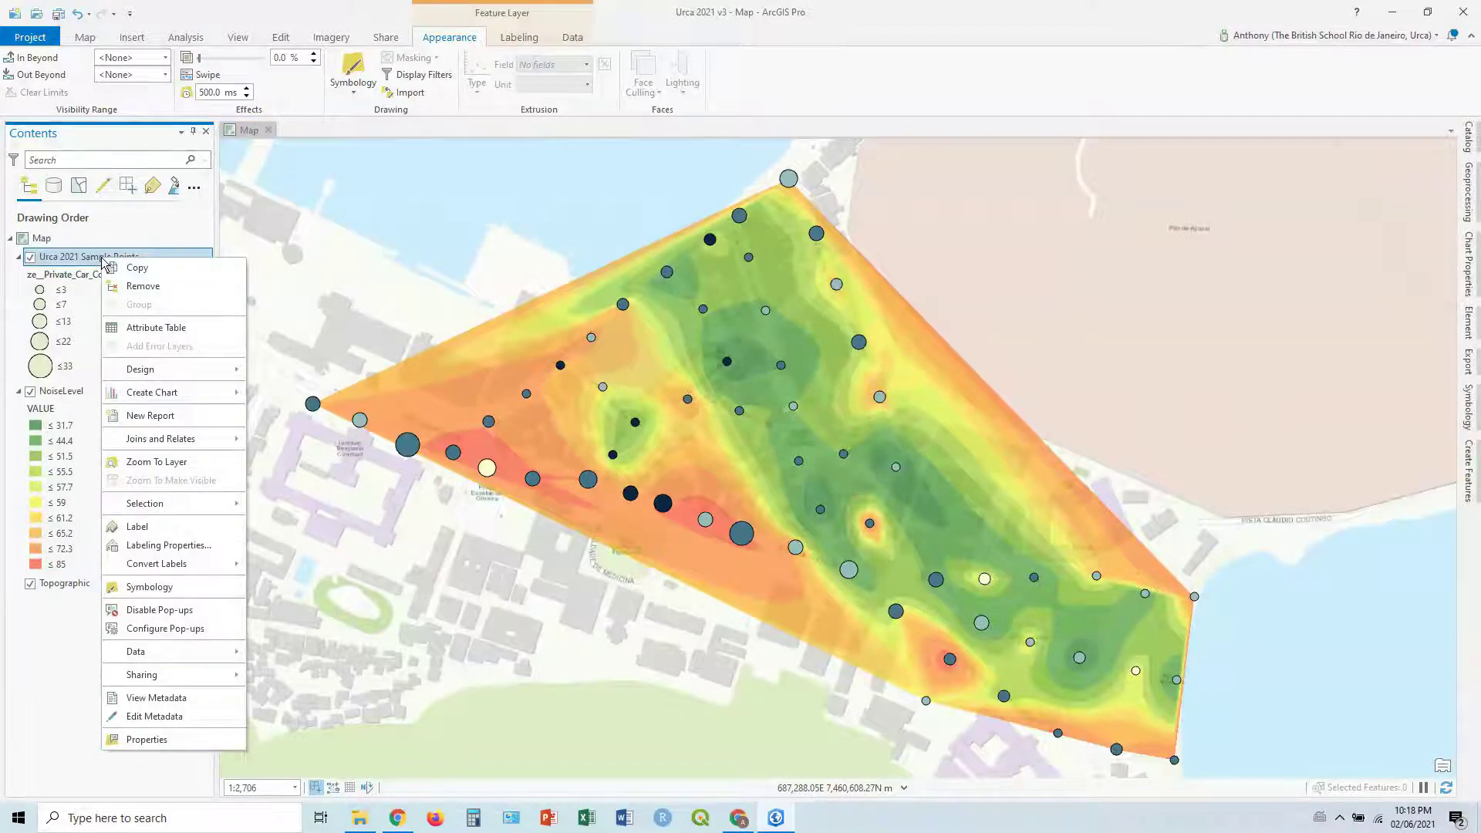
pyautogui.click(168, 590)
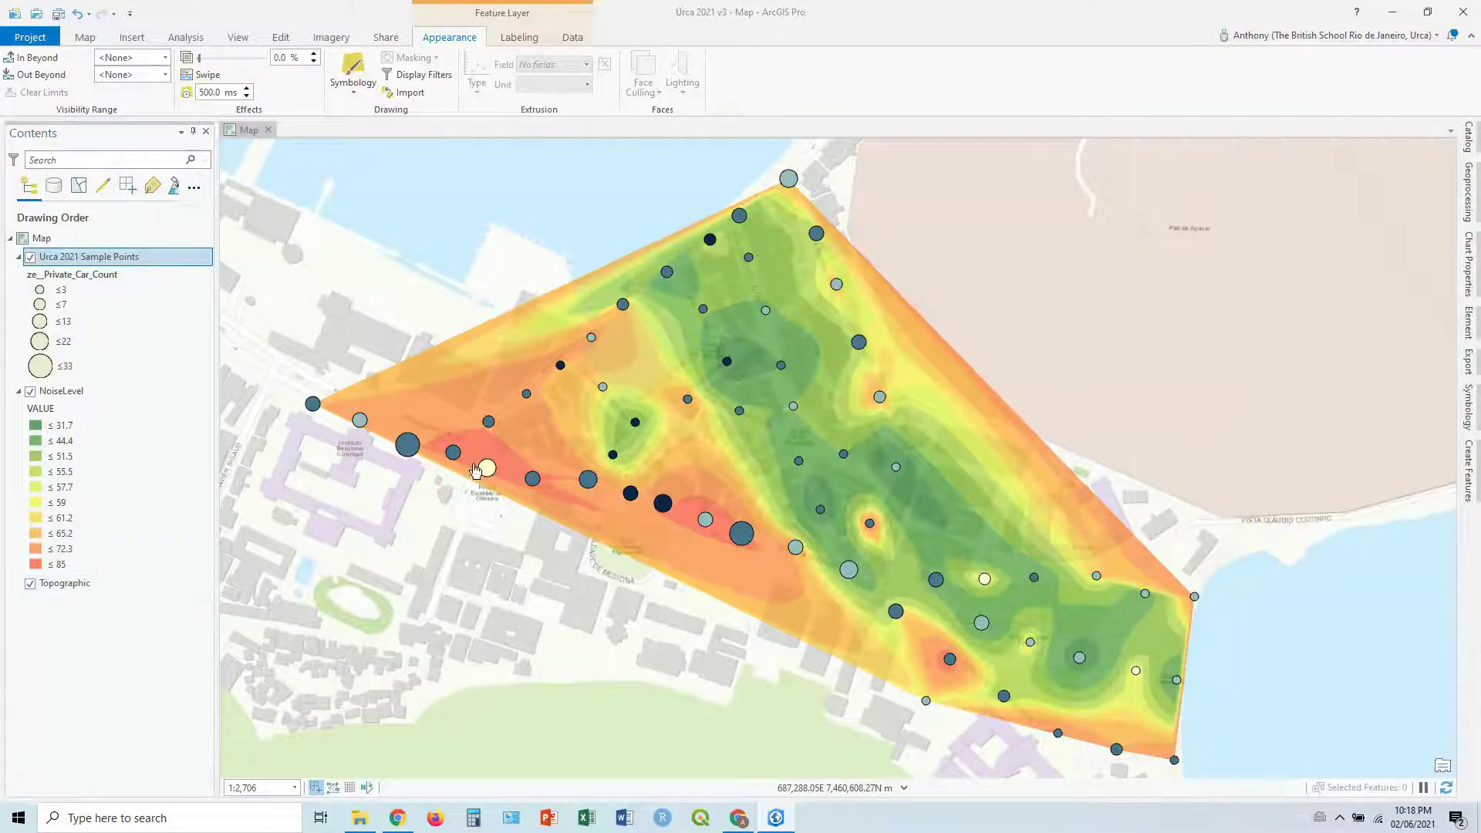
pyautogui.click(1471, 403)
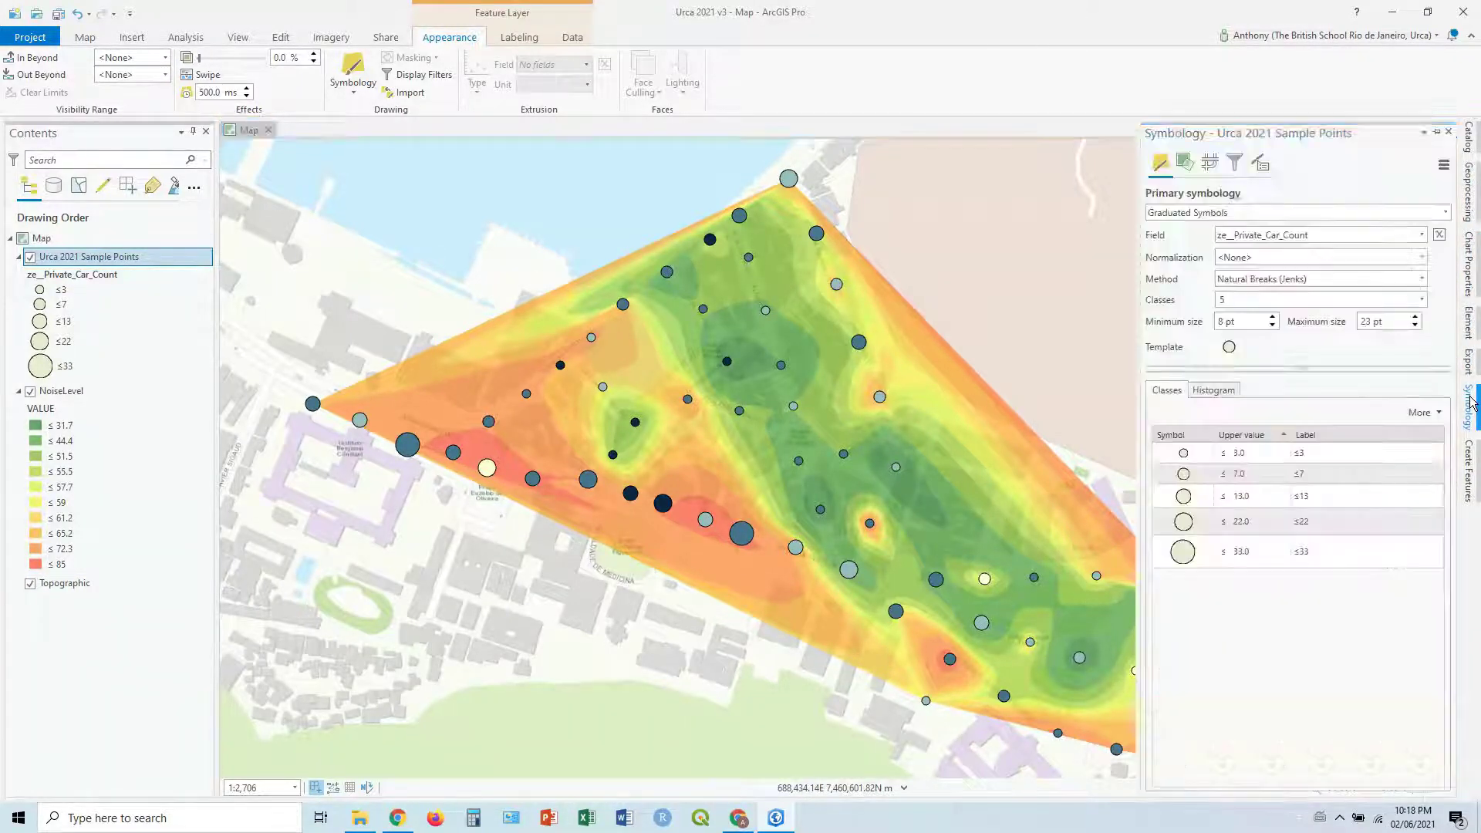
pyautogui.click(1446, 214)
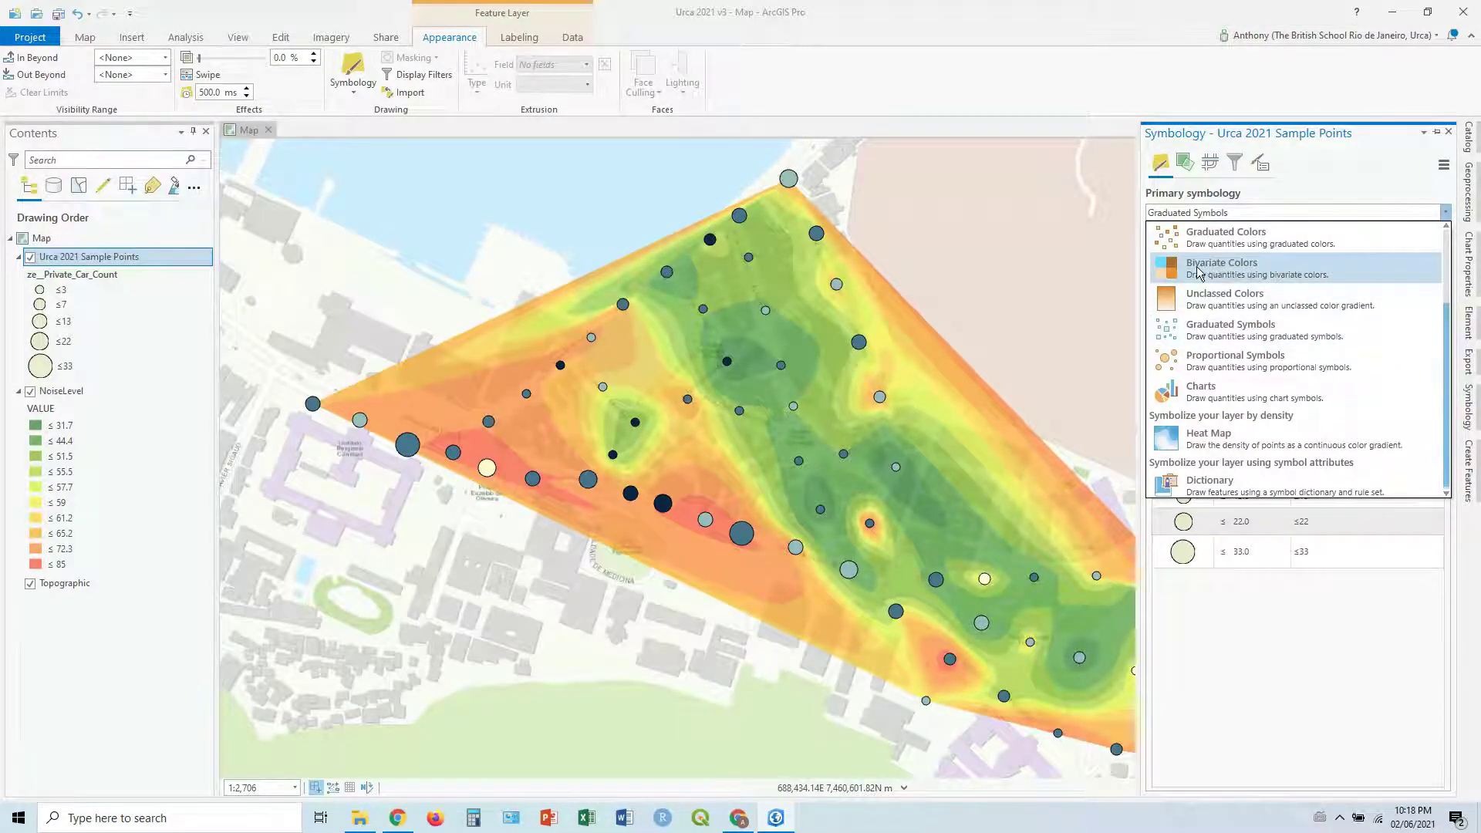
# - Switch to Bivariate Colors with ze__Private_Car_Count as Field 1
pyautogui.click(1260, 269)
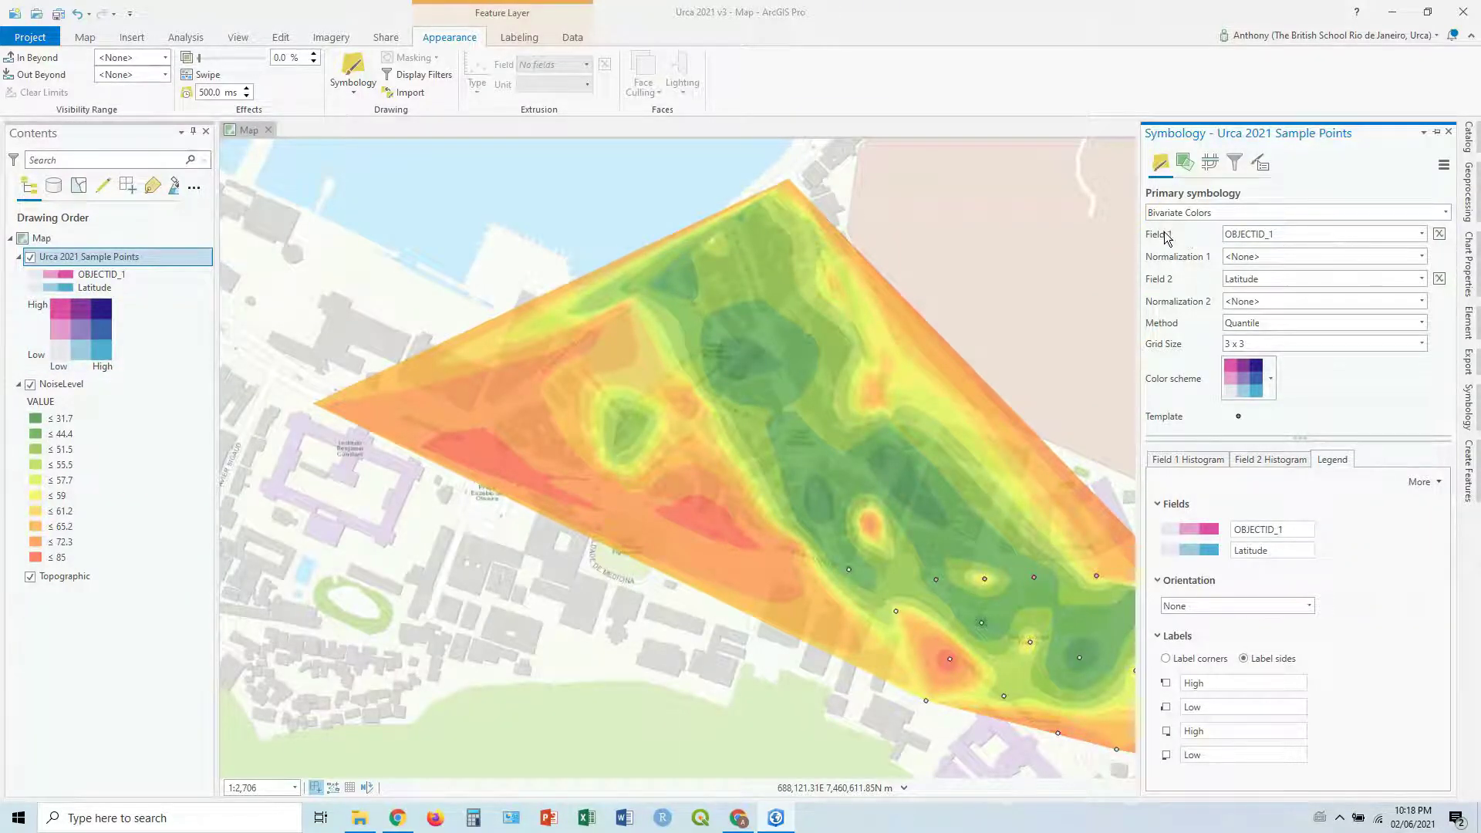
pyautogui.click(1421, 235)
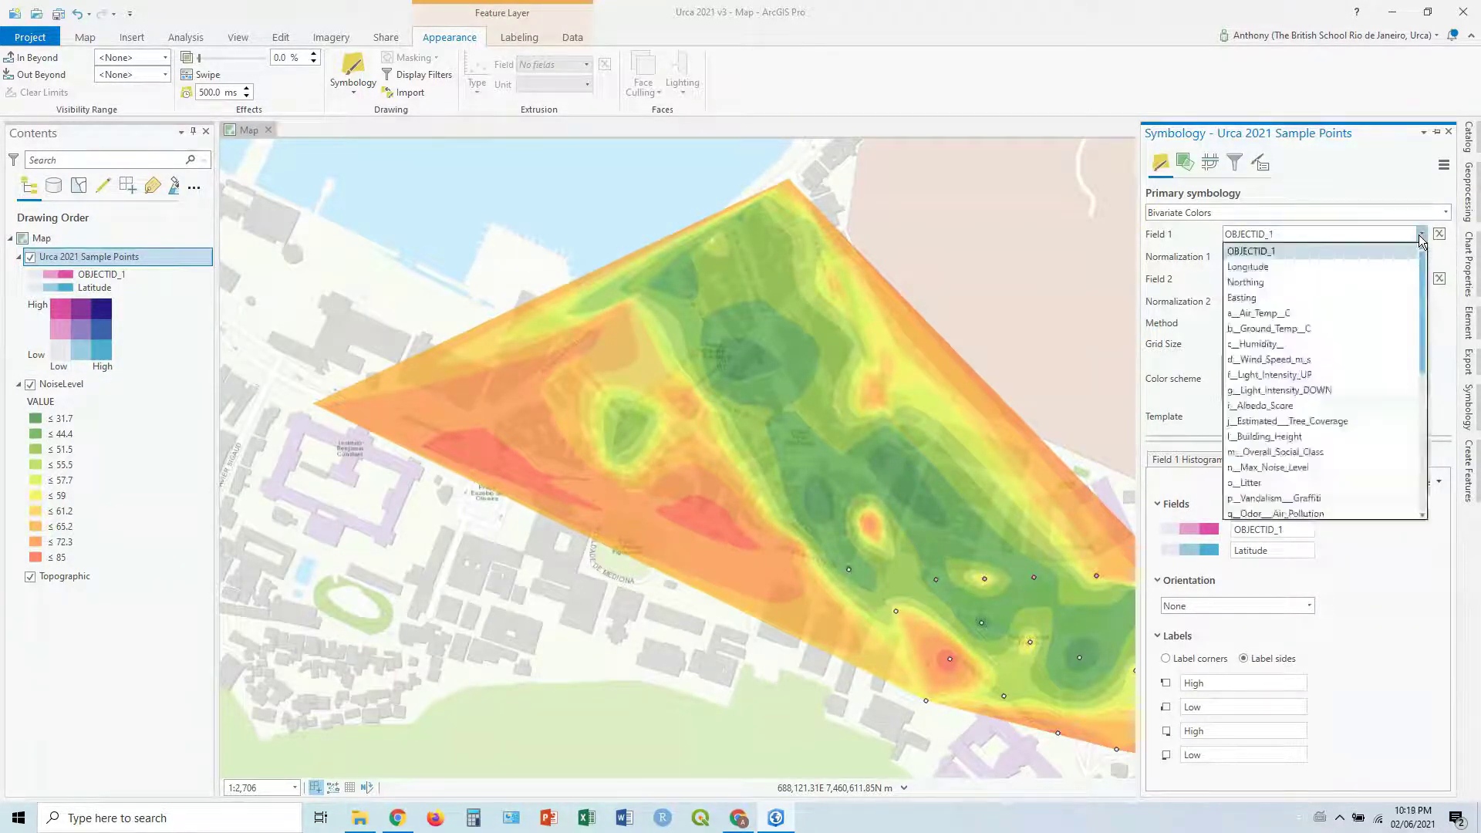
pyautogui.scroll(-4, 1328, 383)
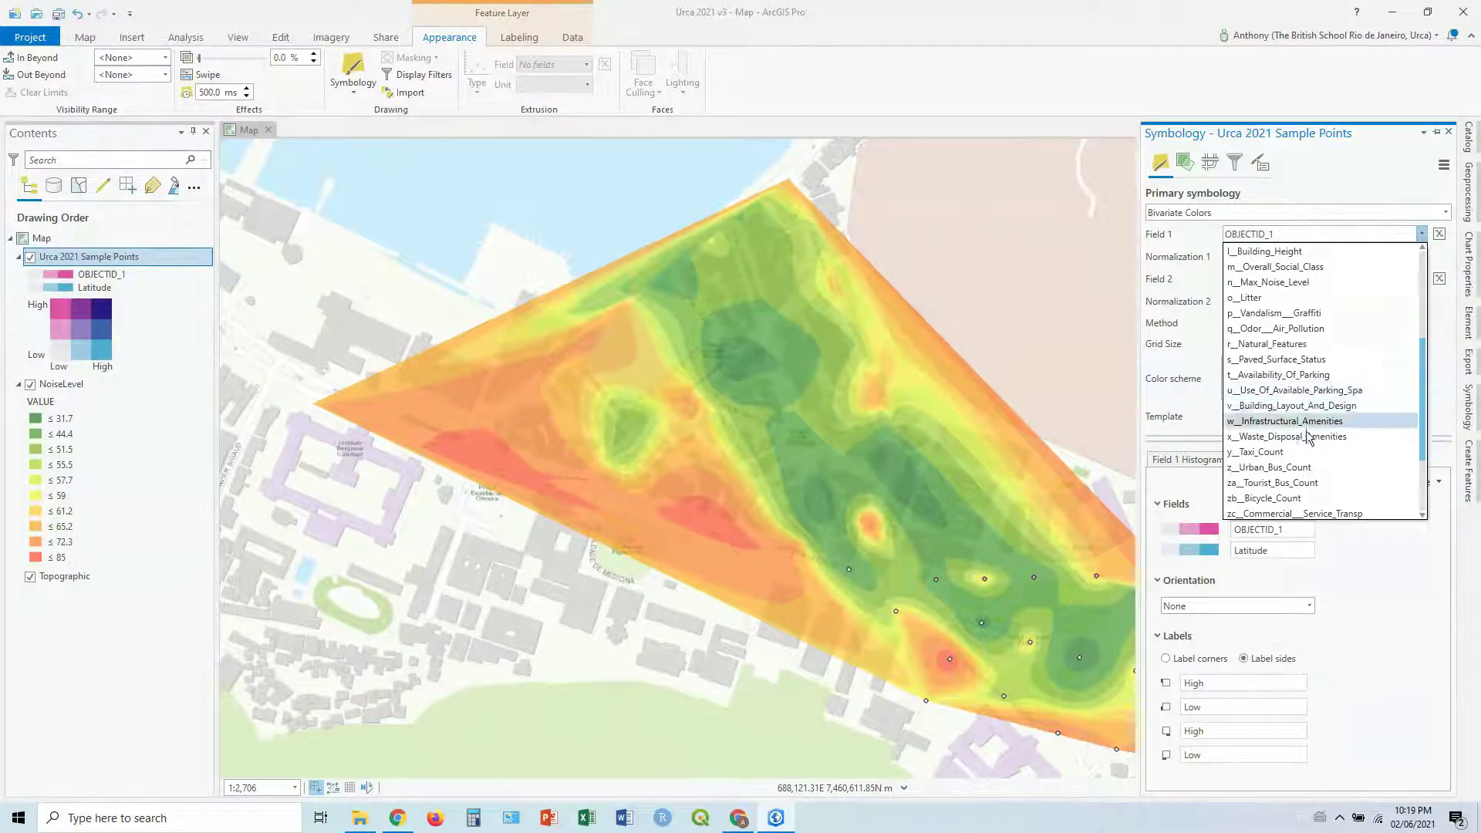
pyautogui.scroll(-1, 1307, 485)
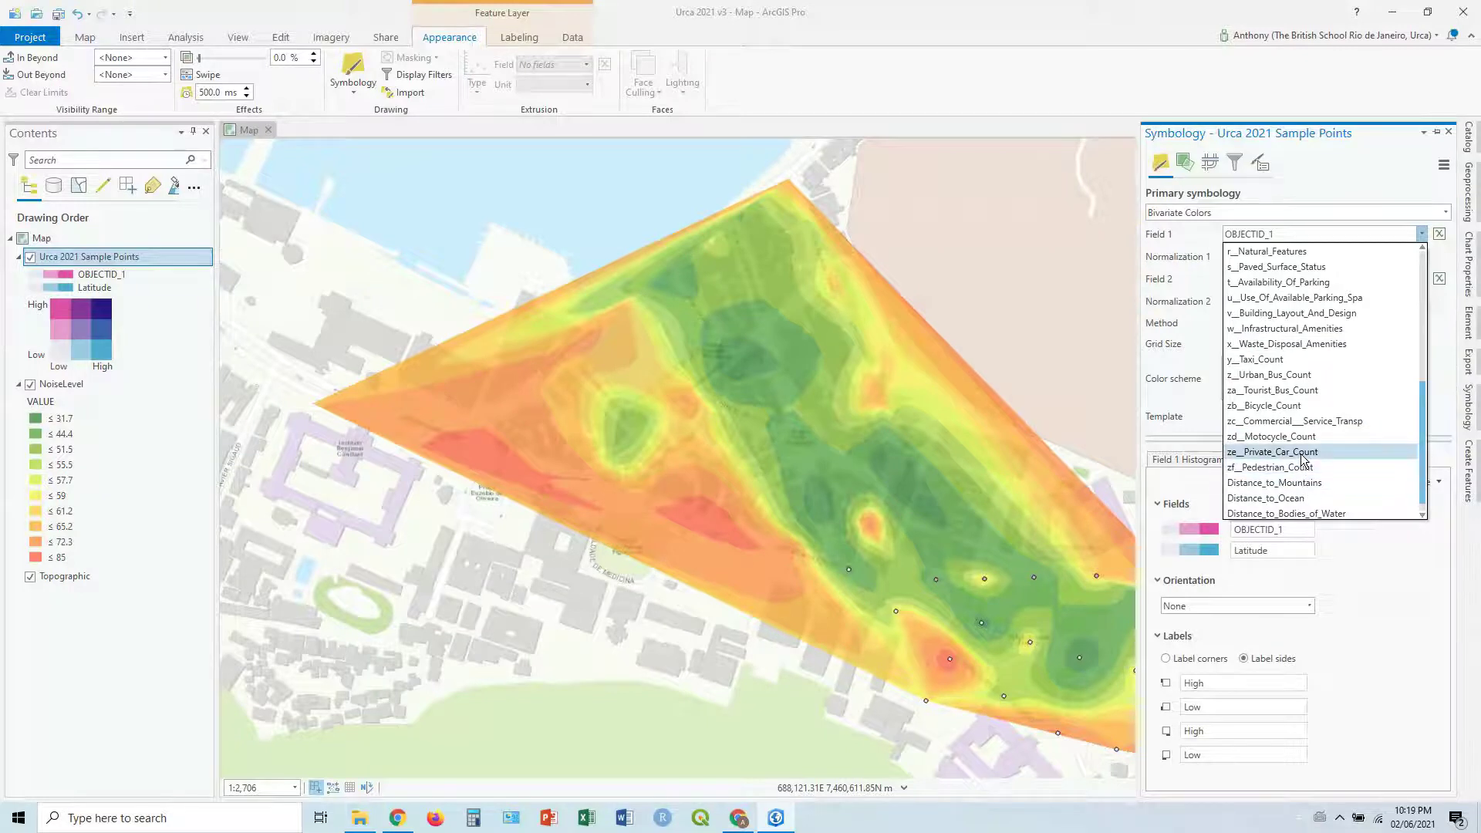
pyautogui.click(1303, 467)
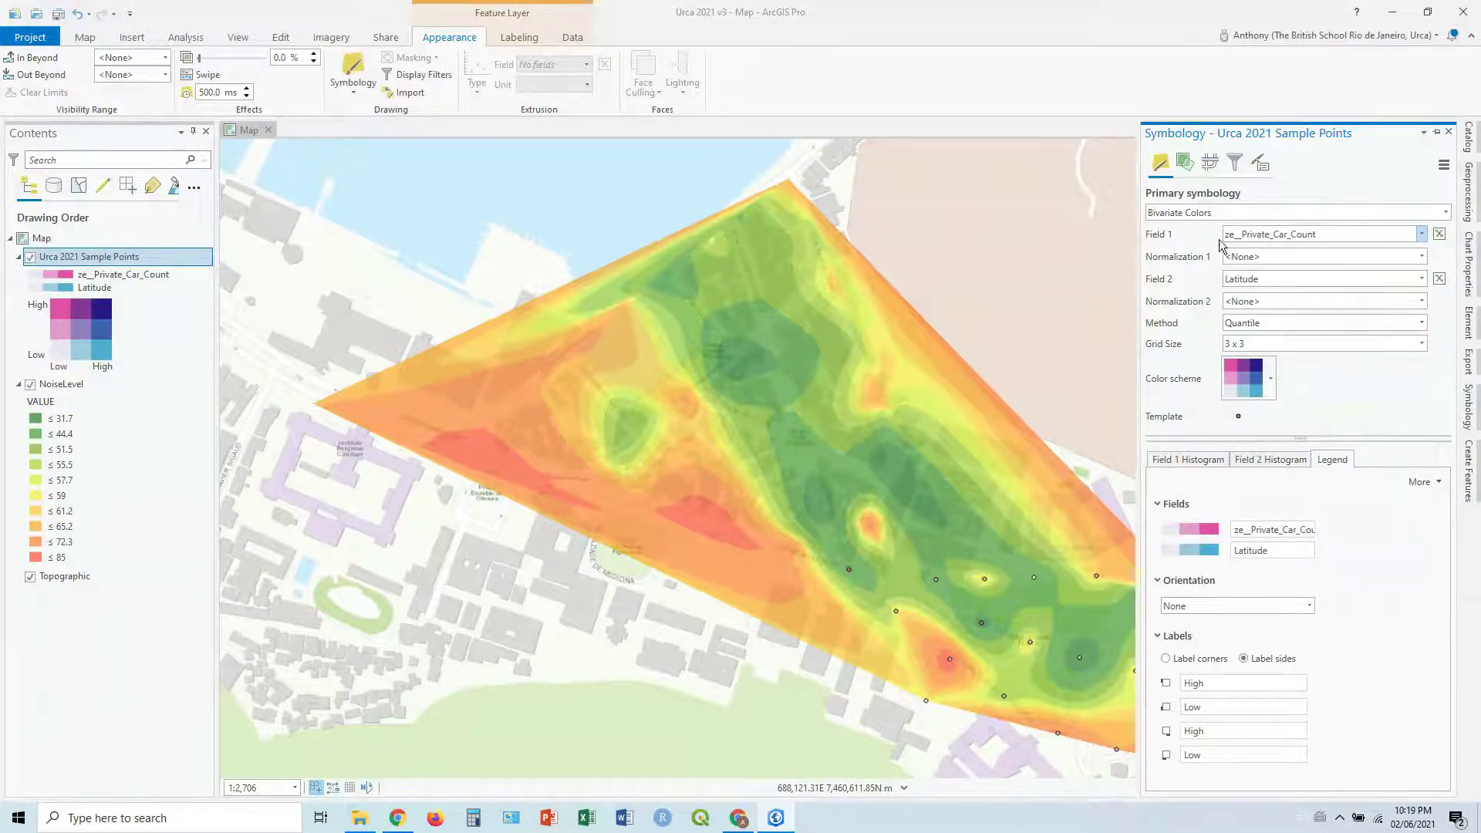
# - Set Field 2 to m__Overall_Social_Class for the 3 x 3 bivariate grid
pyautogui.click(1423, 282)
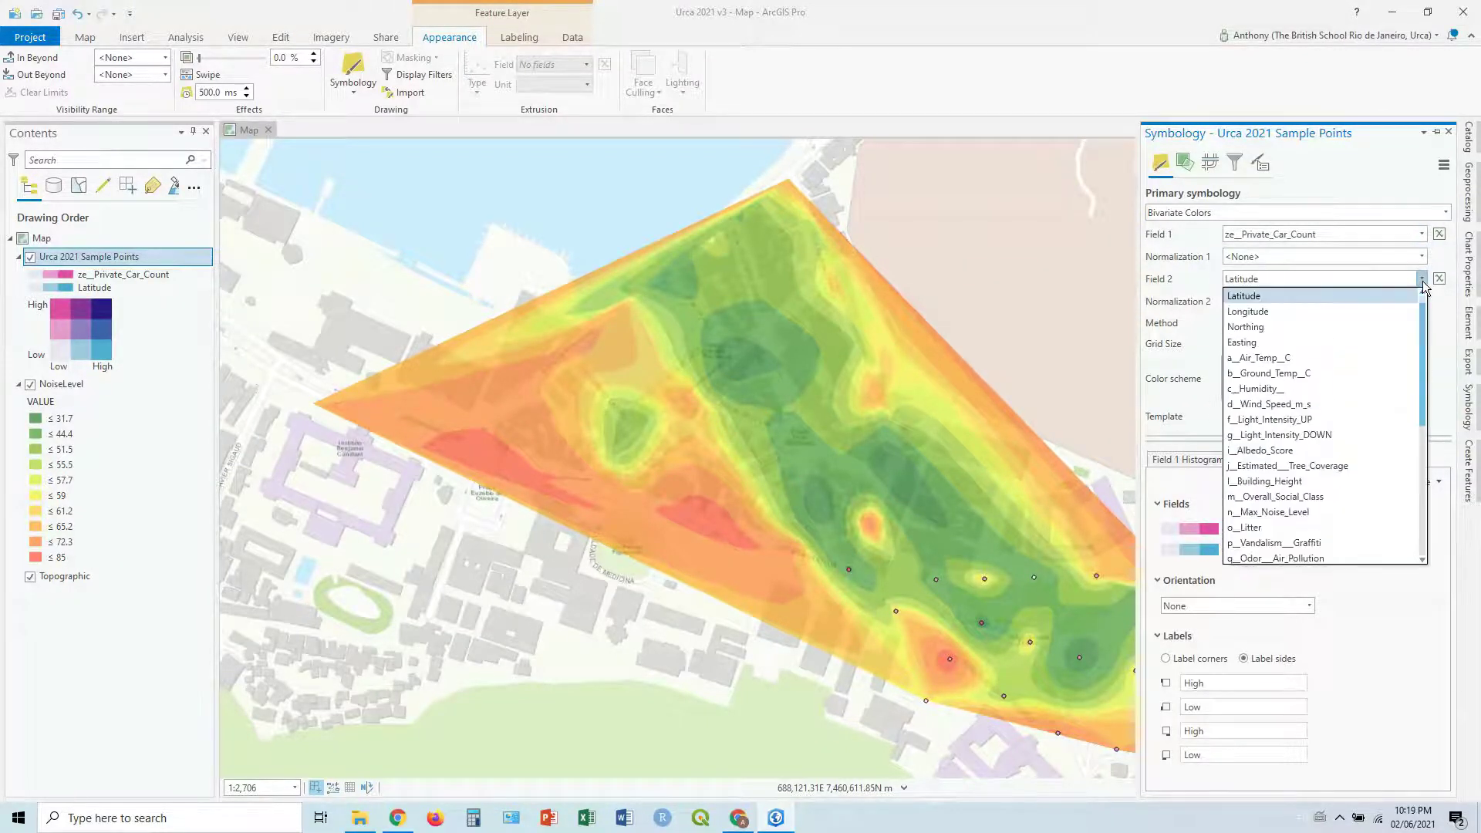
pyautogui.scroll(-8, 1346, 430)
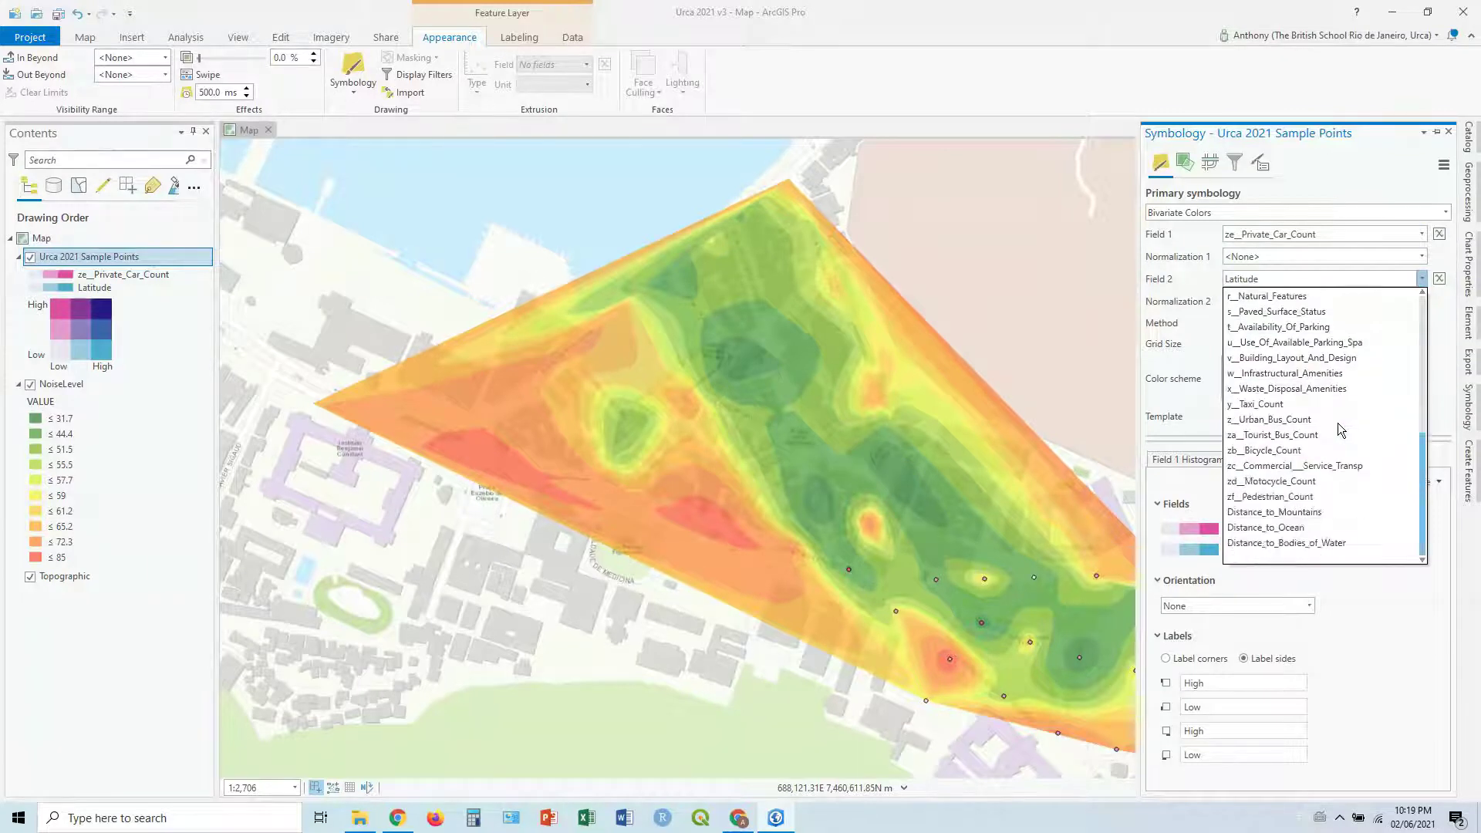
pyautogui.scroll(5, 1340, 430)
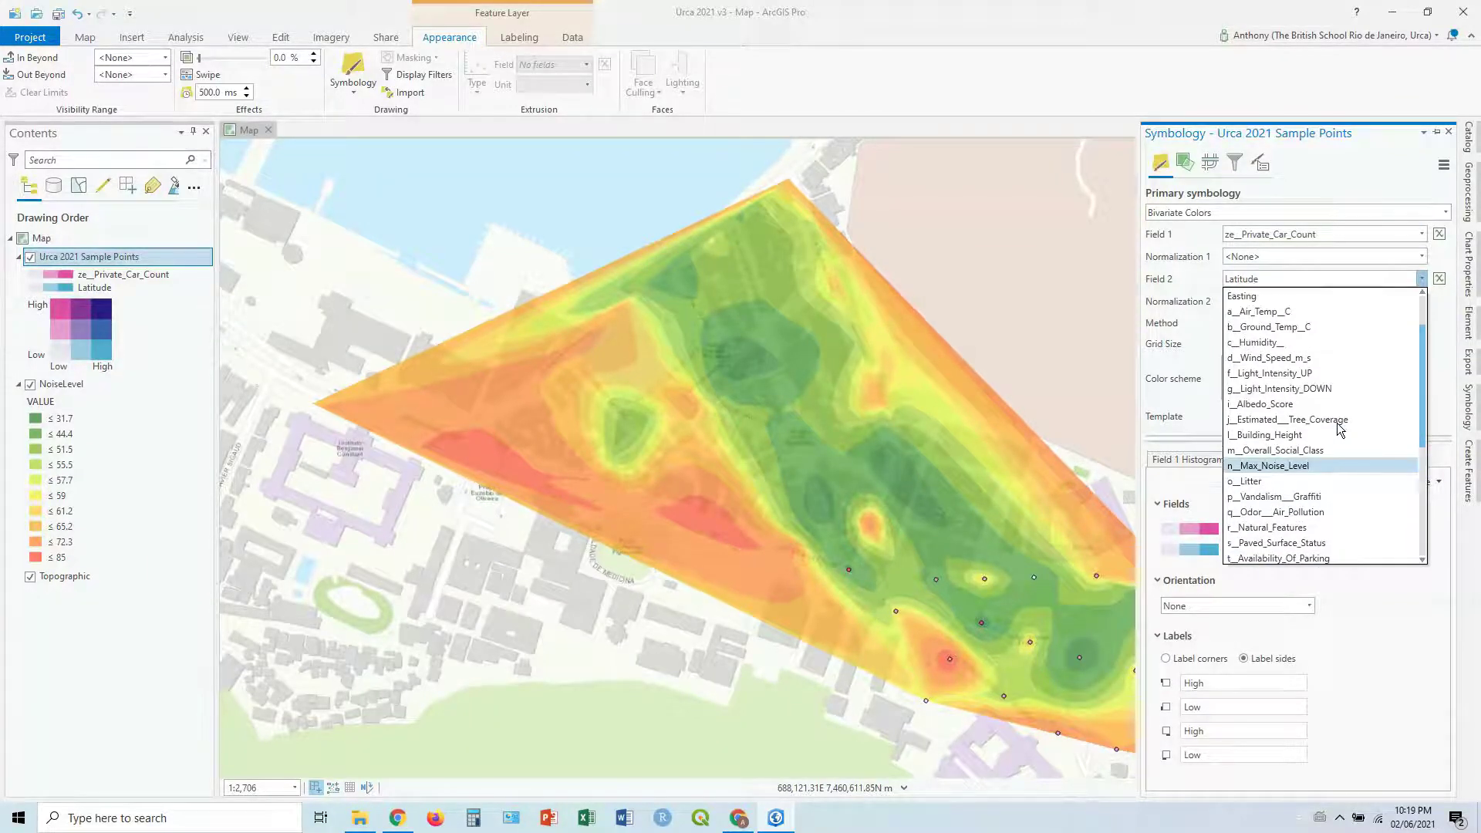
pyautogui.scroll(-3, 1339, 430)
pyautogui.scroll(3, 1339, 430)
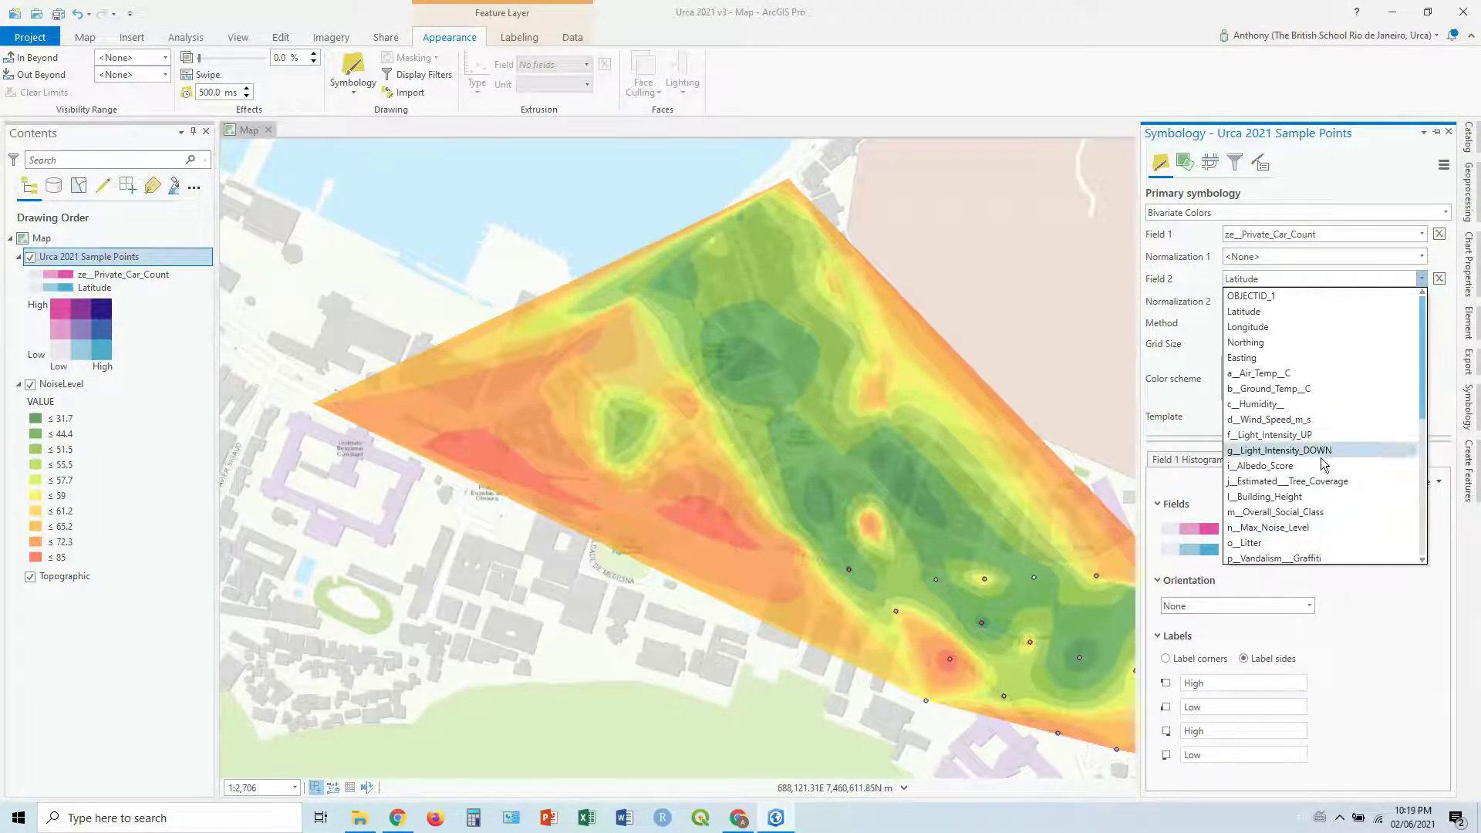
pyautogui.press('Escape')
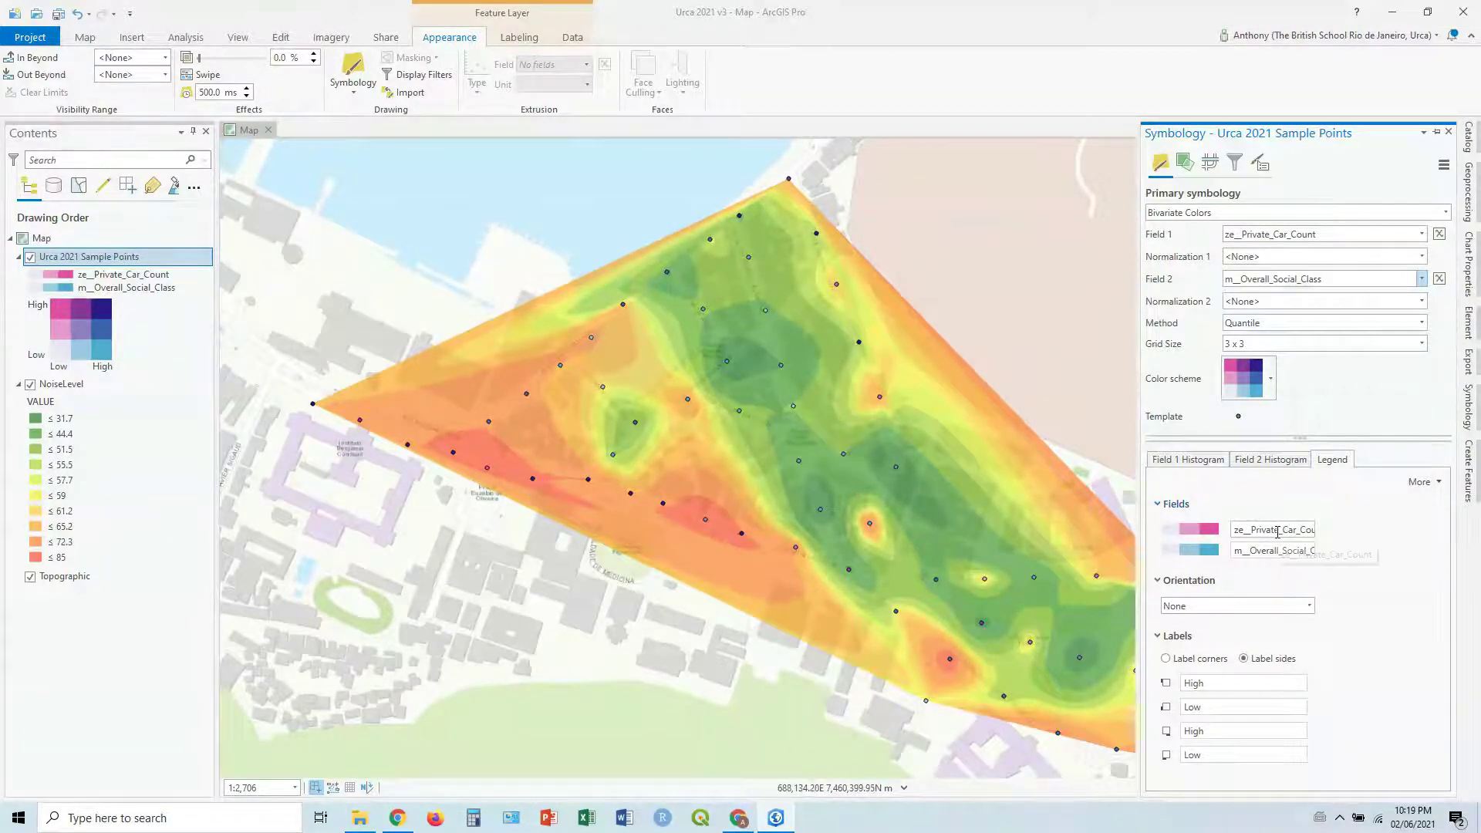
# - Edit the legend field labels to Private_Car_Count and Overall_Social_Class, removing the ze__ and m__ prefixes
pyautogui.moveTo(1301, 532); pyautogui.dragTo(1203, 555)
pyautogui.click(1251, 531)
pyautogui.press('BackSpace')
pyautogui.press('BackSpace')
pyautogui.click(1372, 538)
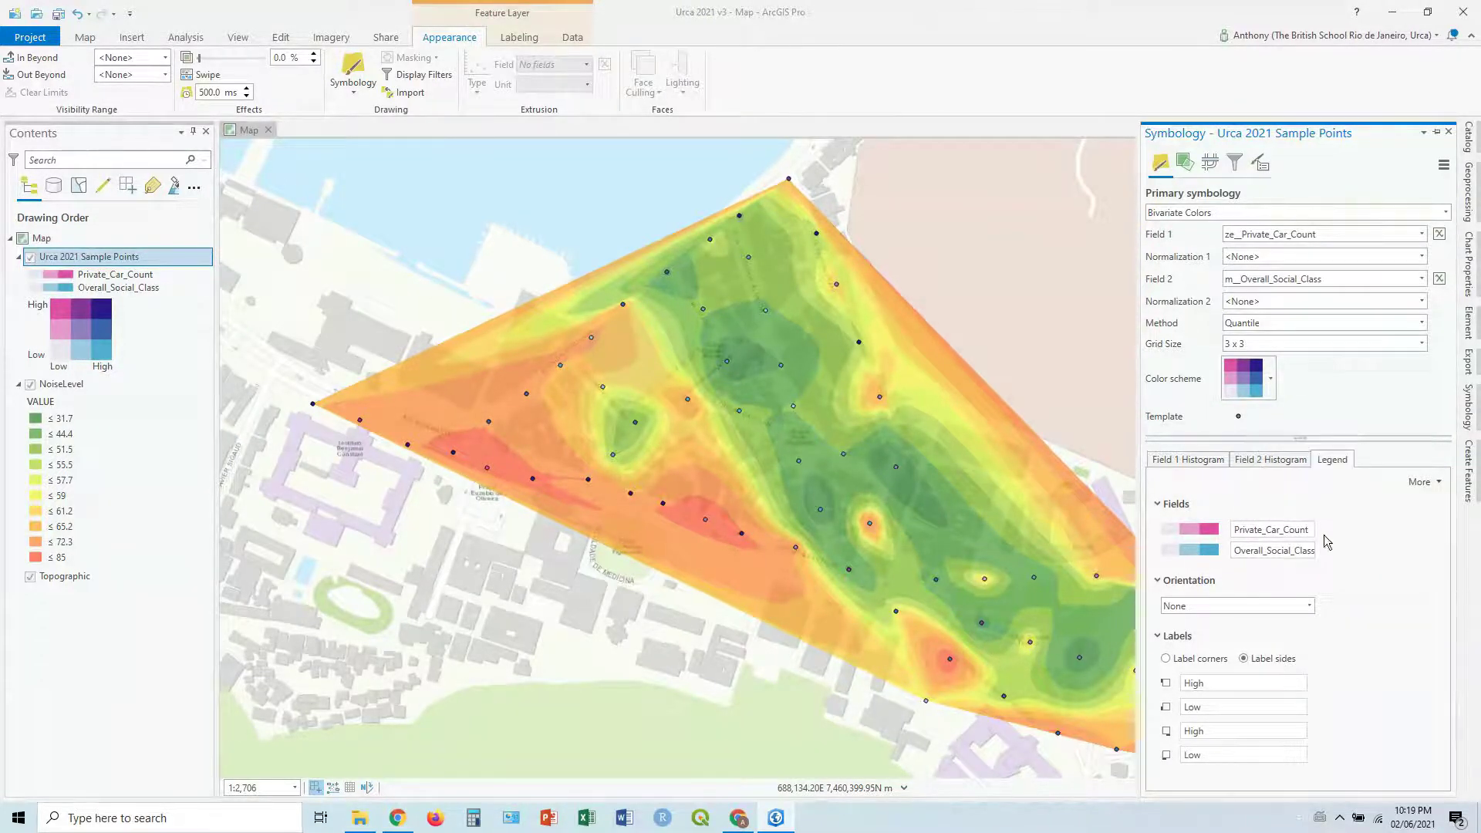
pyautogui.click(1426, 483)
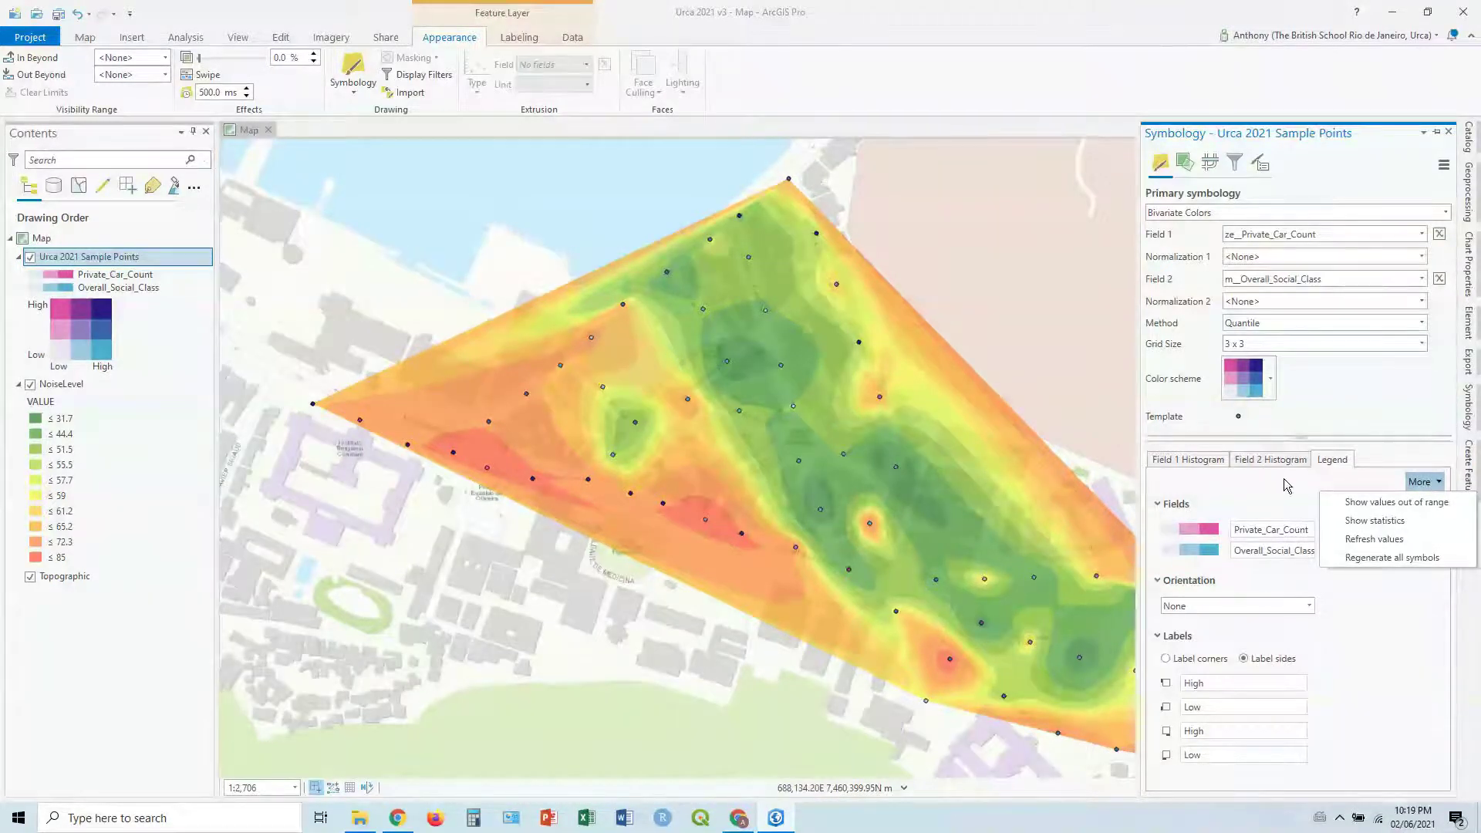
pyautogui.click(1264, 503)
pyautogui.click(1265, 503)
# - Increase the sample points' template symbol size to 17 pt and apply it
pyautogui.click(1239, 416)
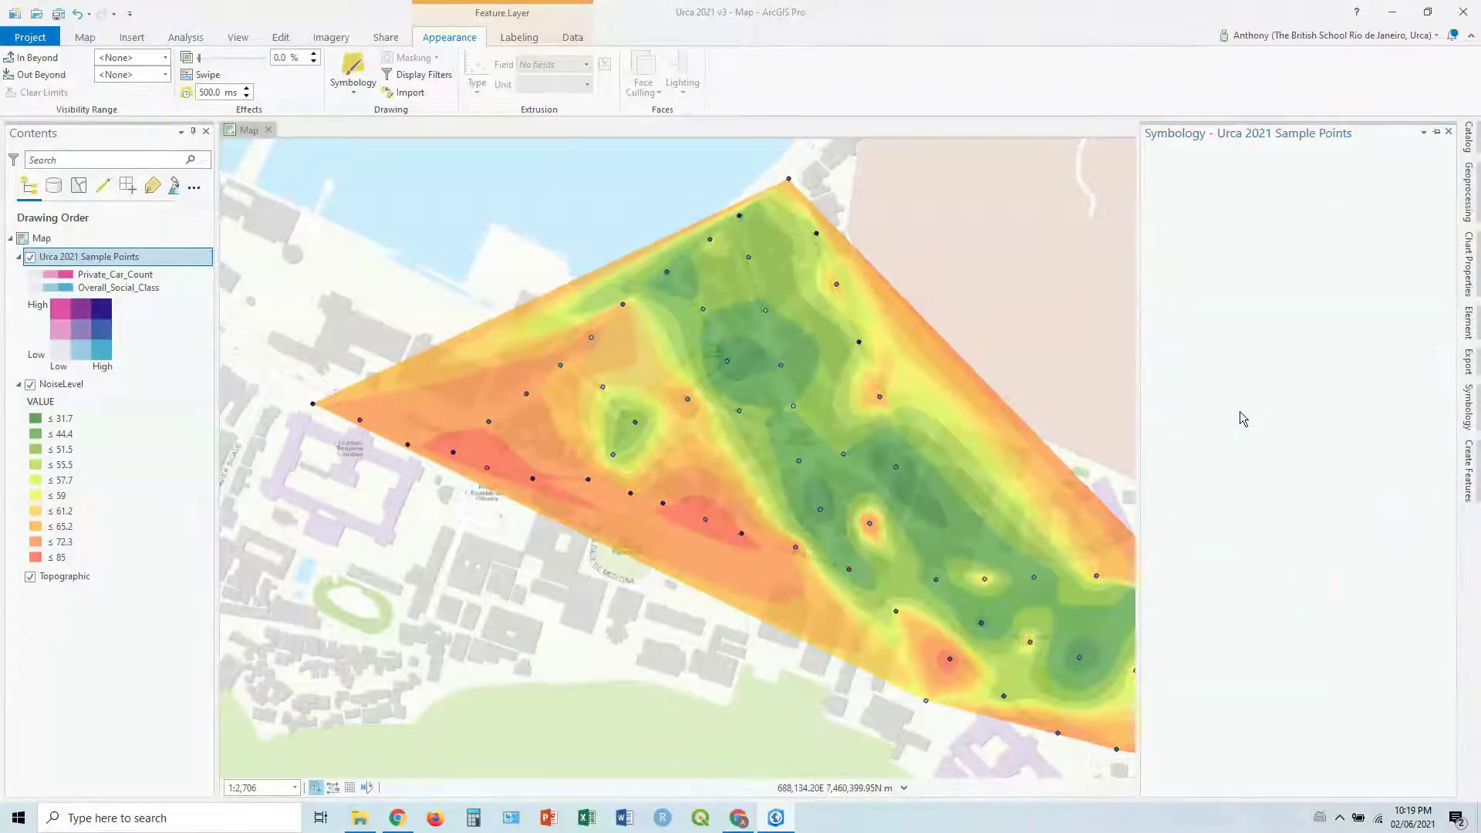
pyautogui.click(1444, 274)
pyautogui.click(1443, 273)
pyautogui.click(1443, 273)
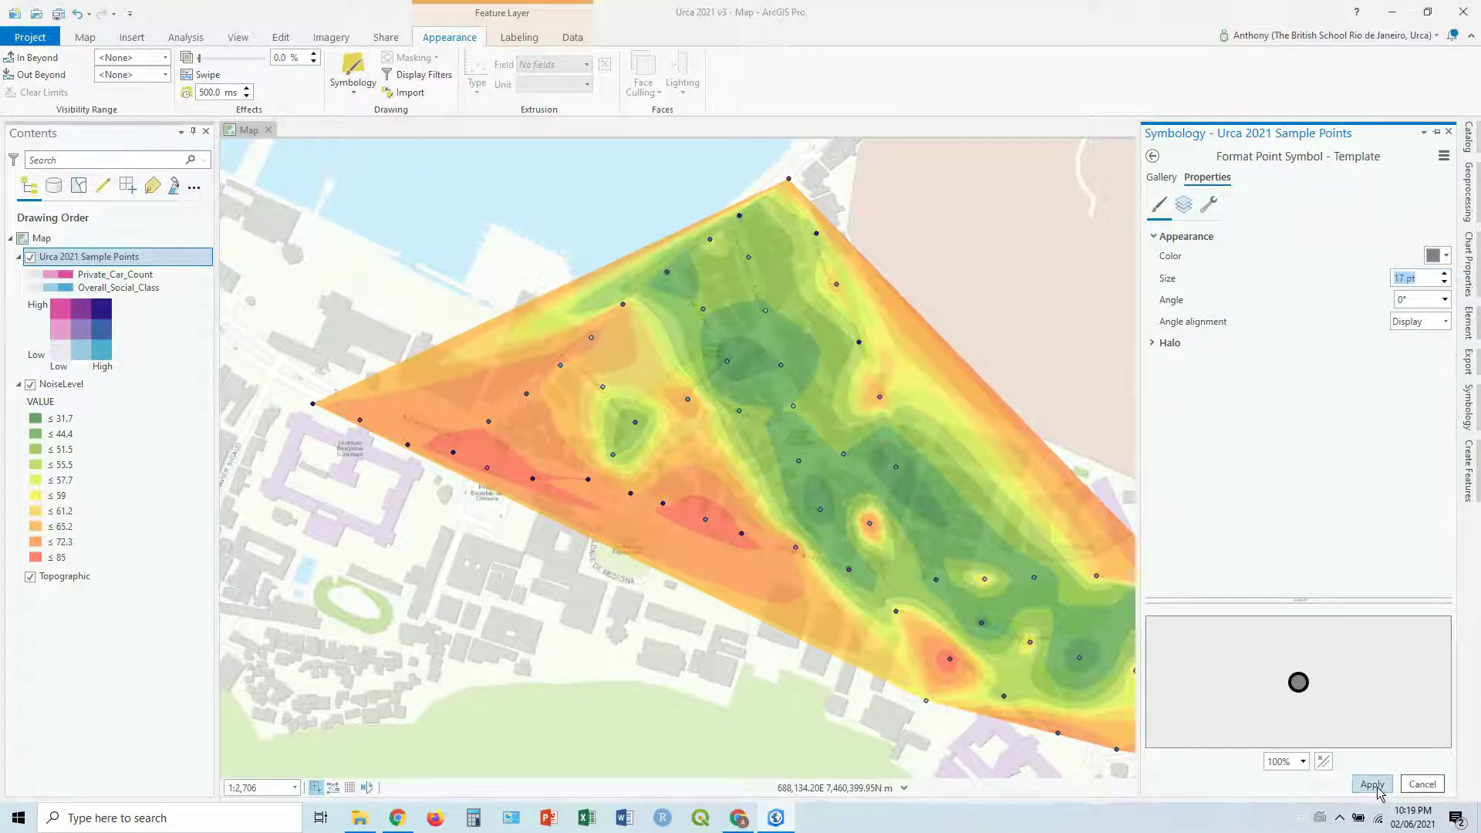
pyautogui.click(1372, 784)
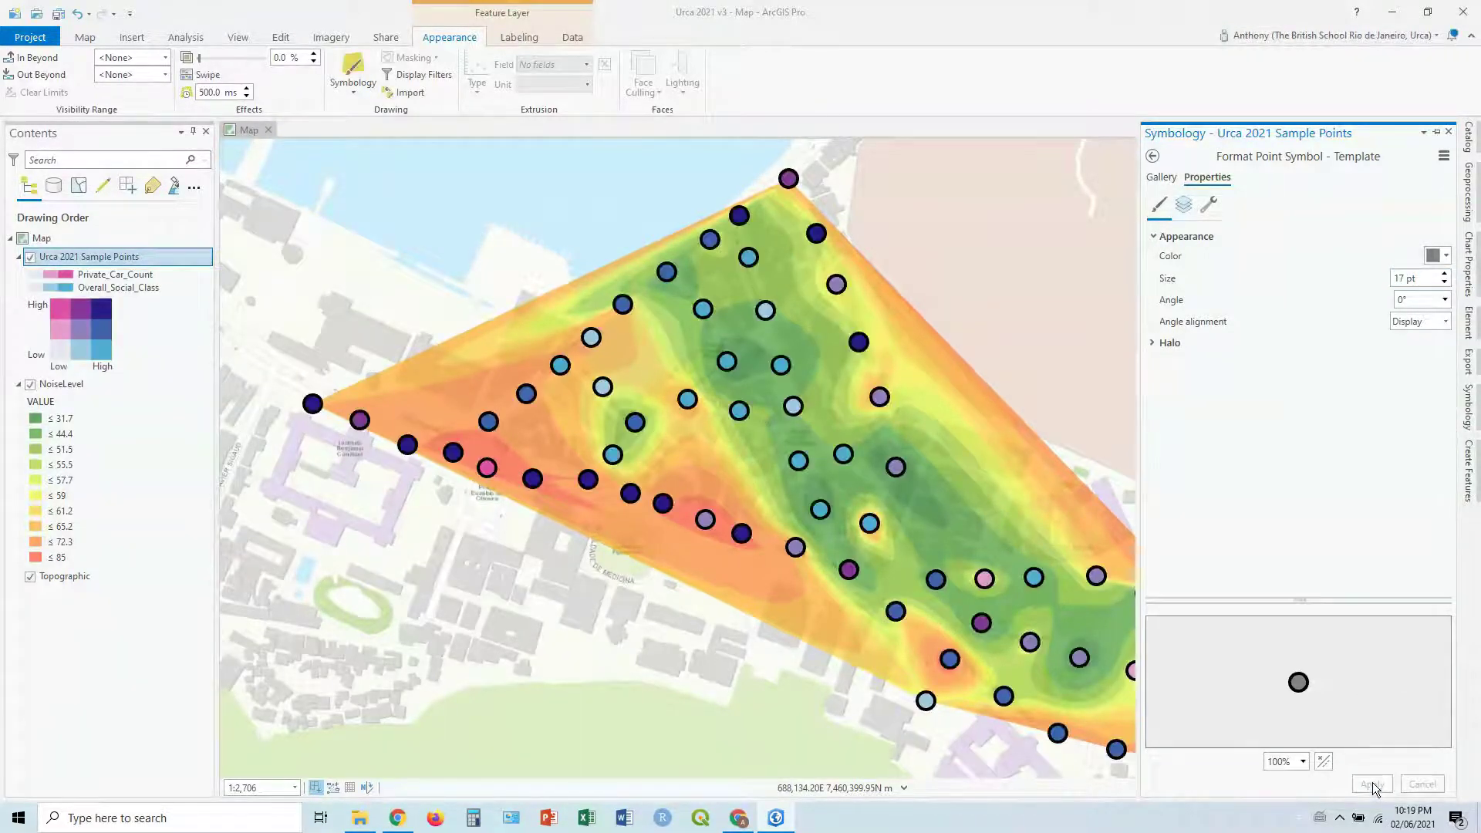
pyautogui.click(1153, 157)
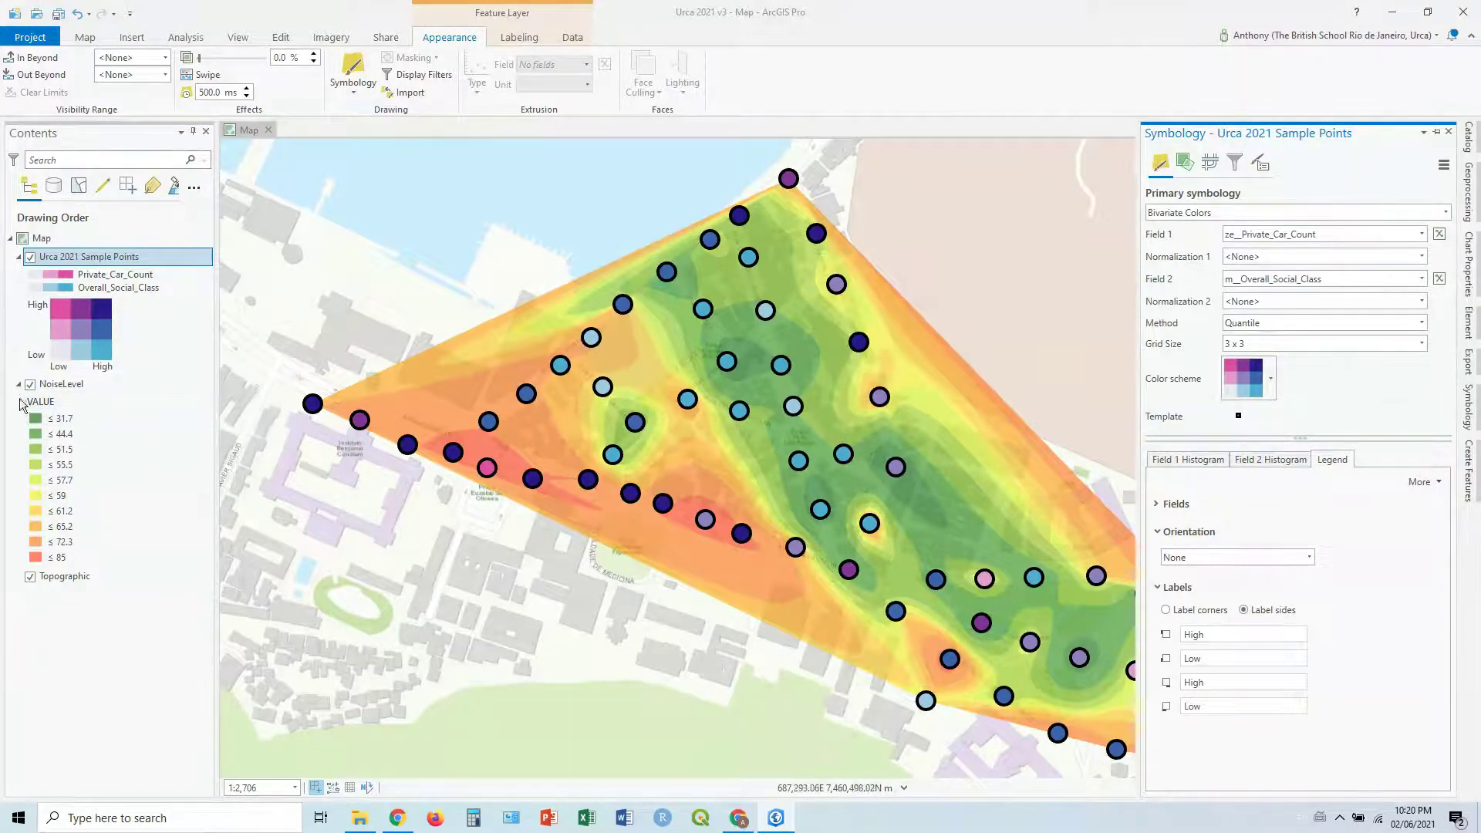
# - Turn off the NoiseLevel raster, then open and close the sample points' Layer Properties unchanged
pyautogui.click(29, 384)
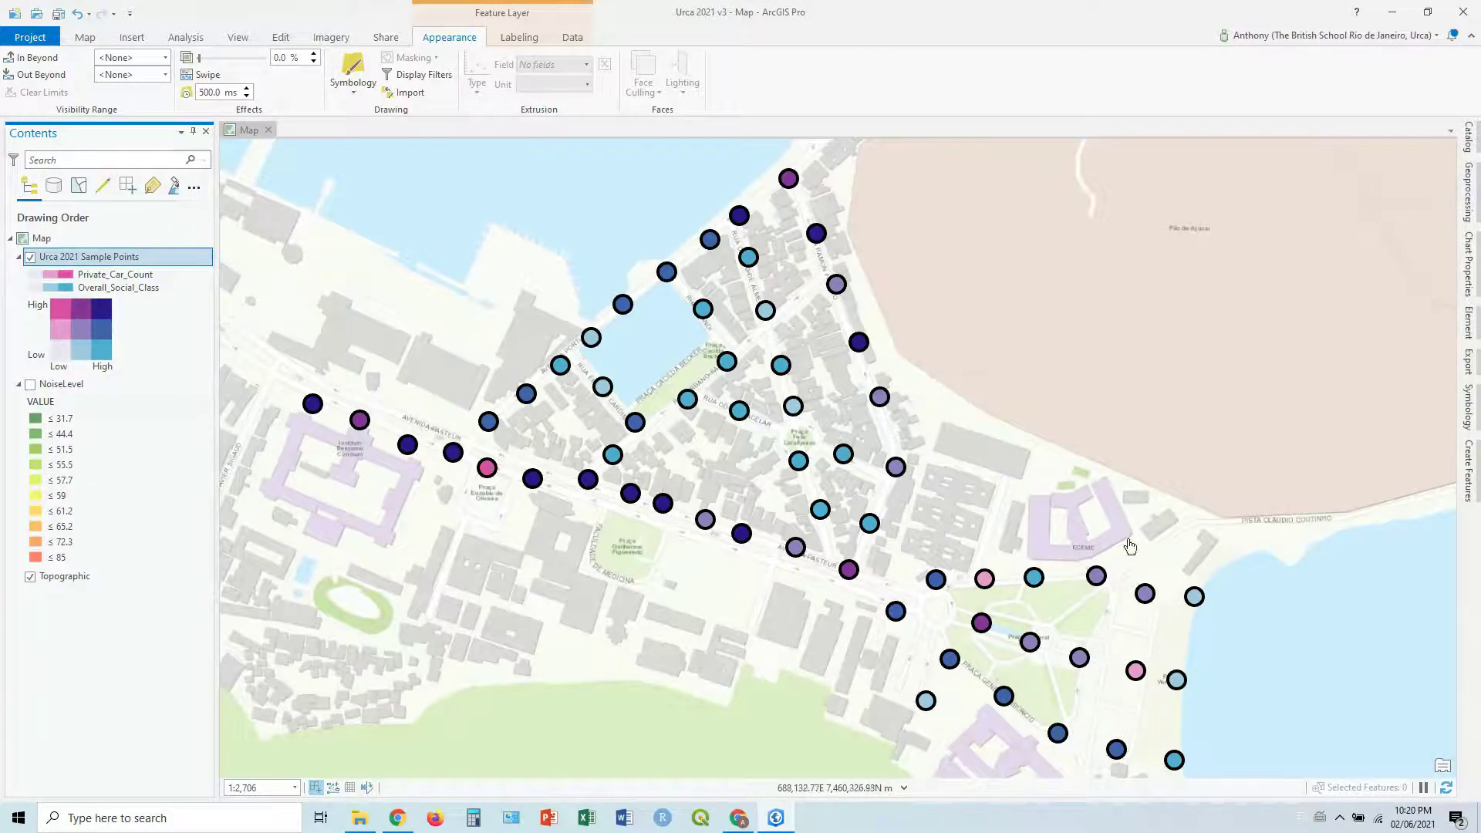
pyautogui.click(85, 256)
pyautogui.doubleClick(133, 262)
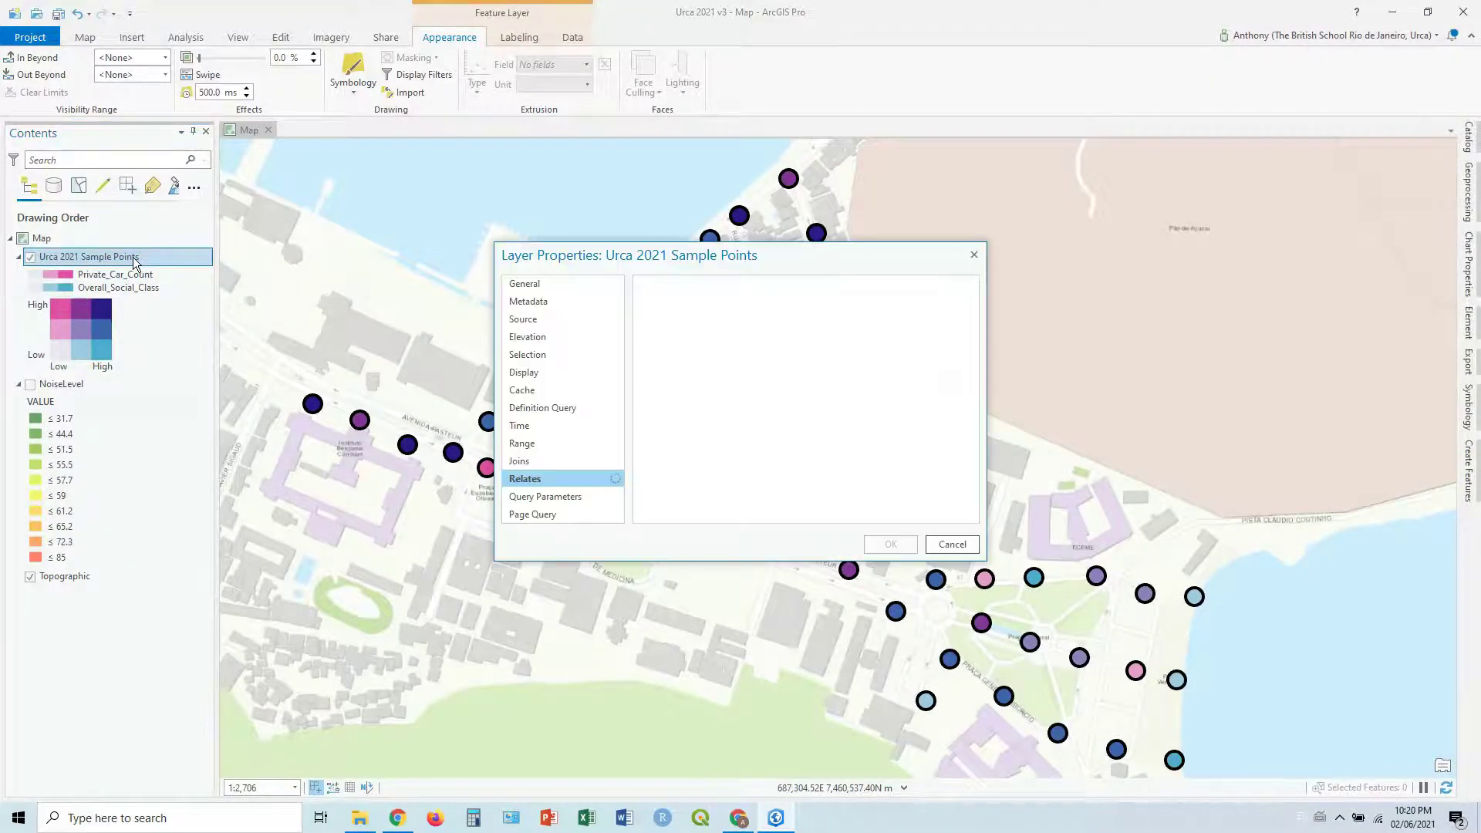
pyautogui.click(973, 255)
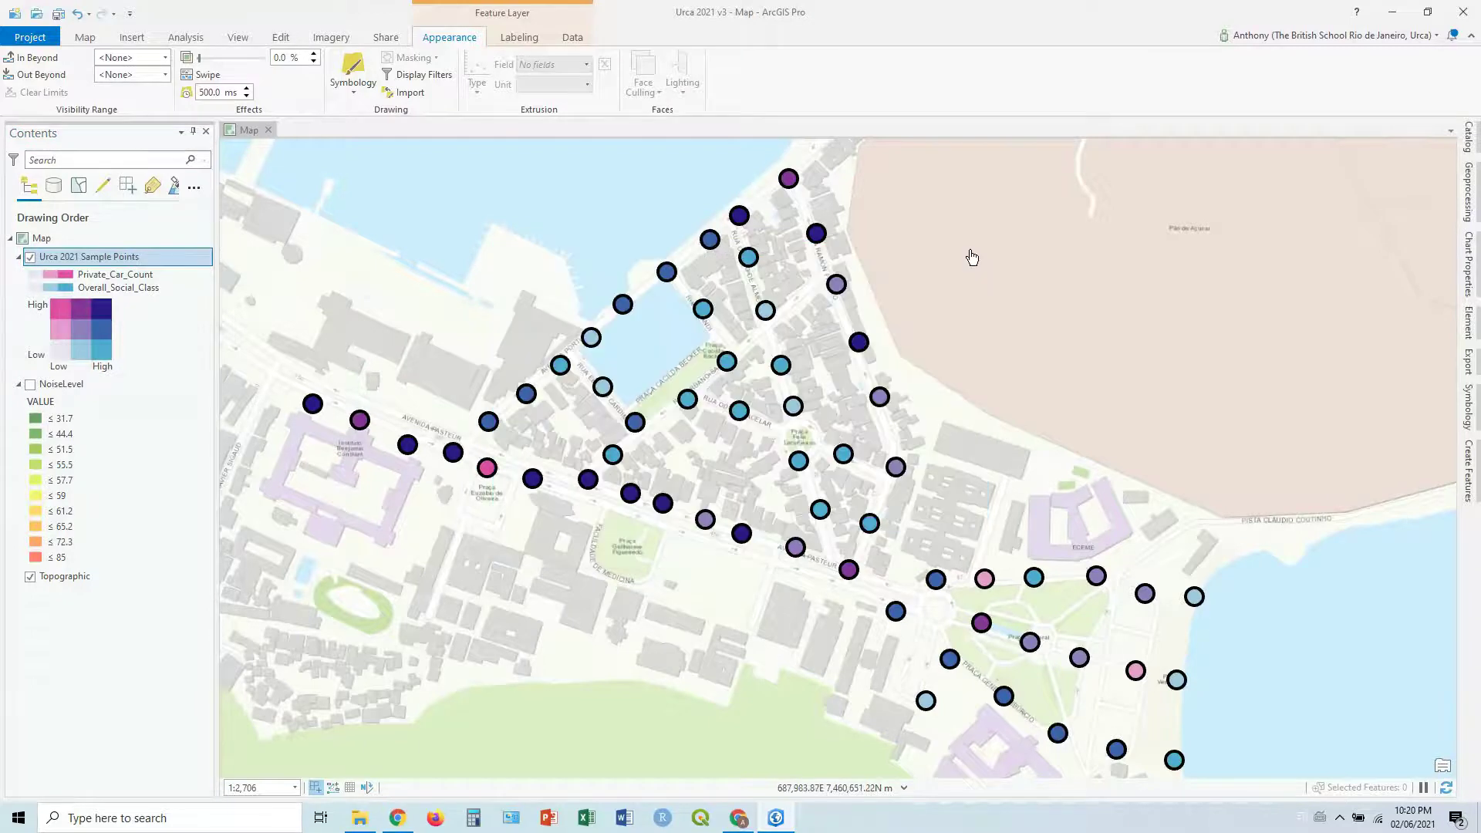
# - Reopen the sample points' symbology, keep the pink-to-blue colour scheme, and expand the legend Fields
pyautogui.click(1473, 408)
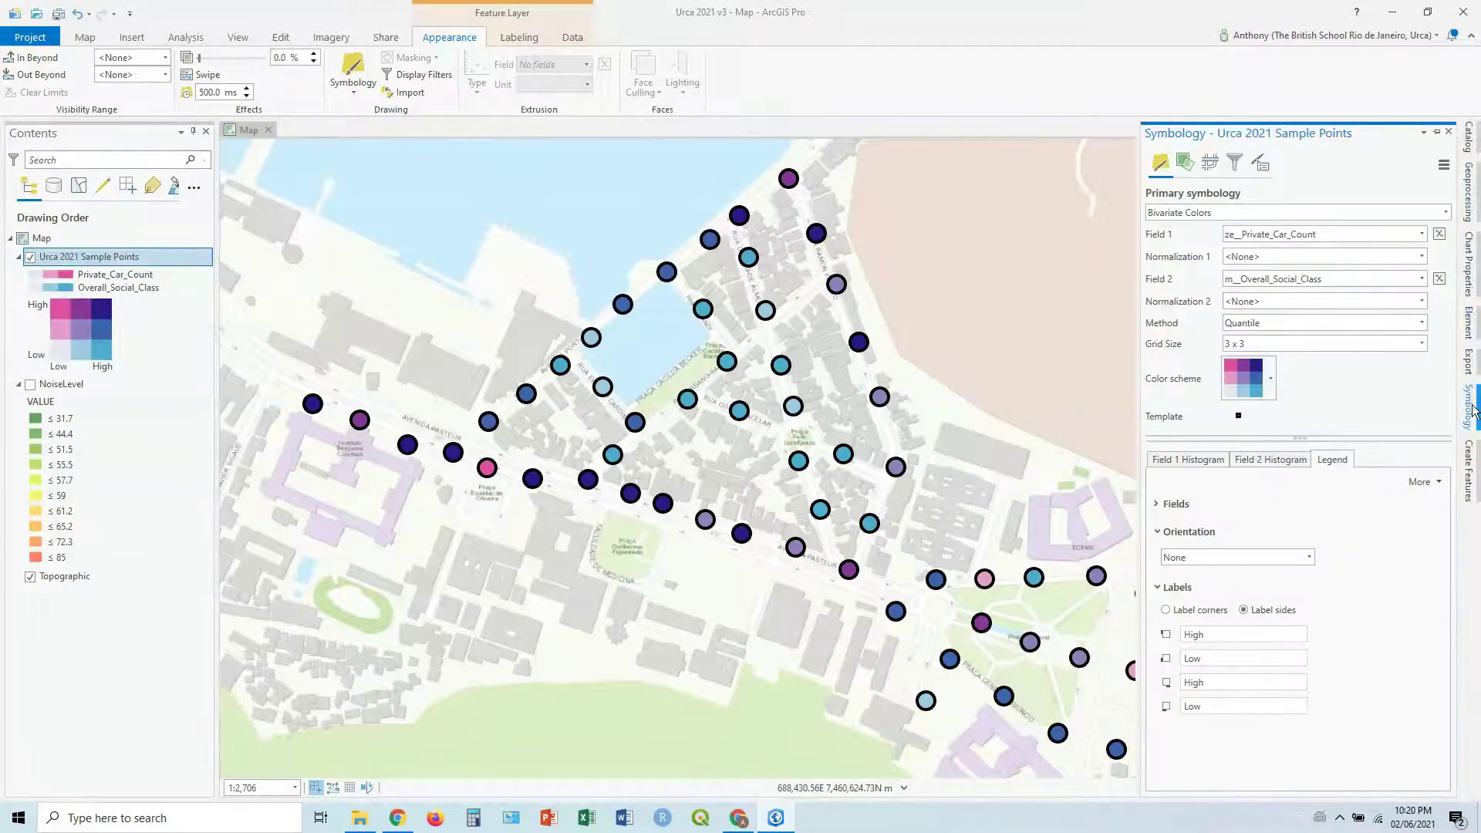
pyautogui.click(1268, 370)
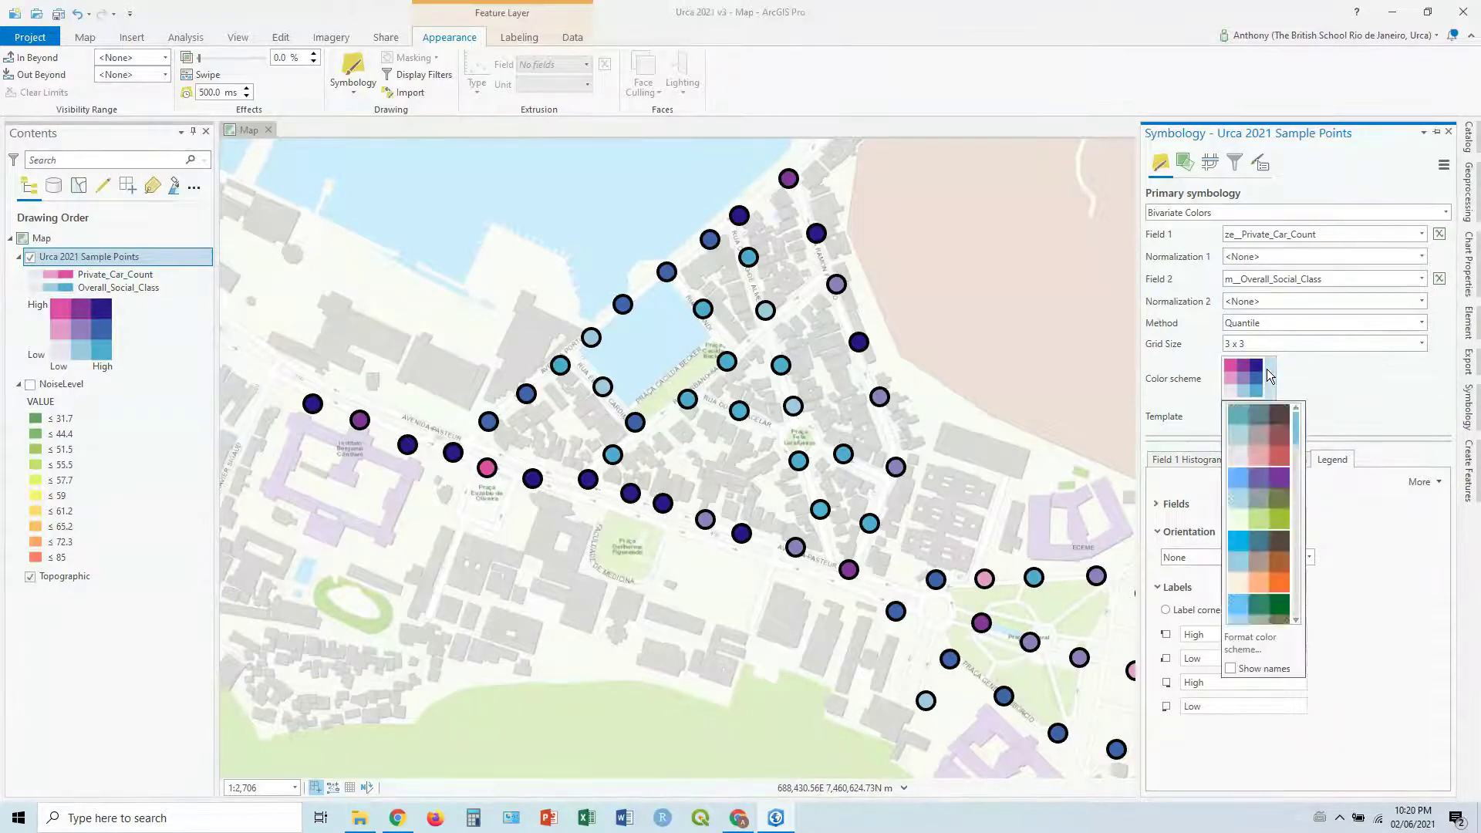
pyautogui.scroll(-5, 1285, 527)
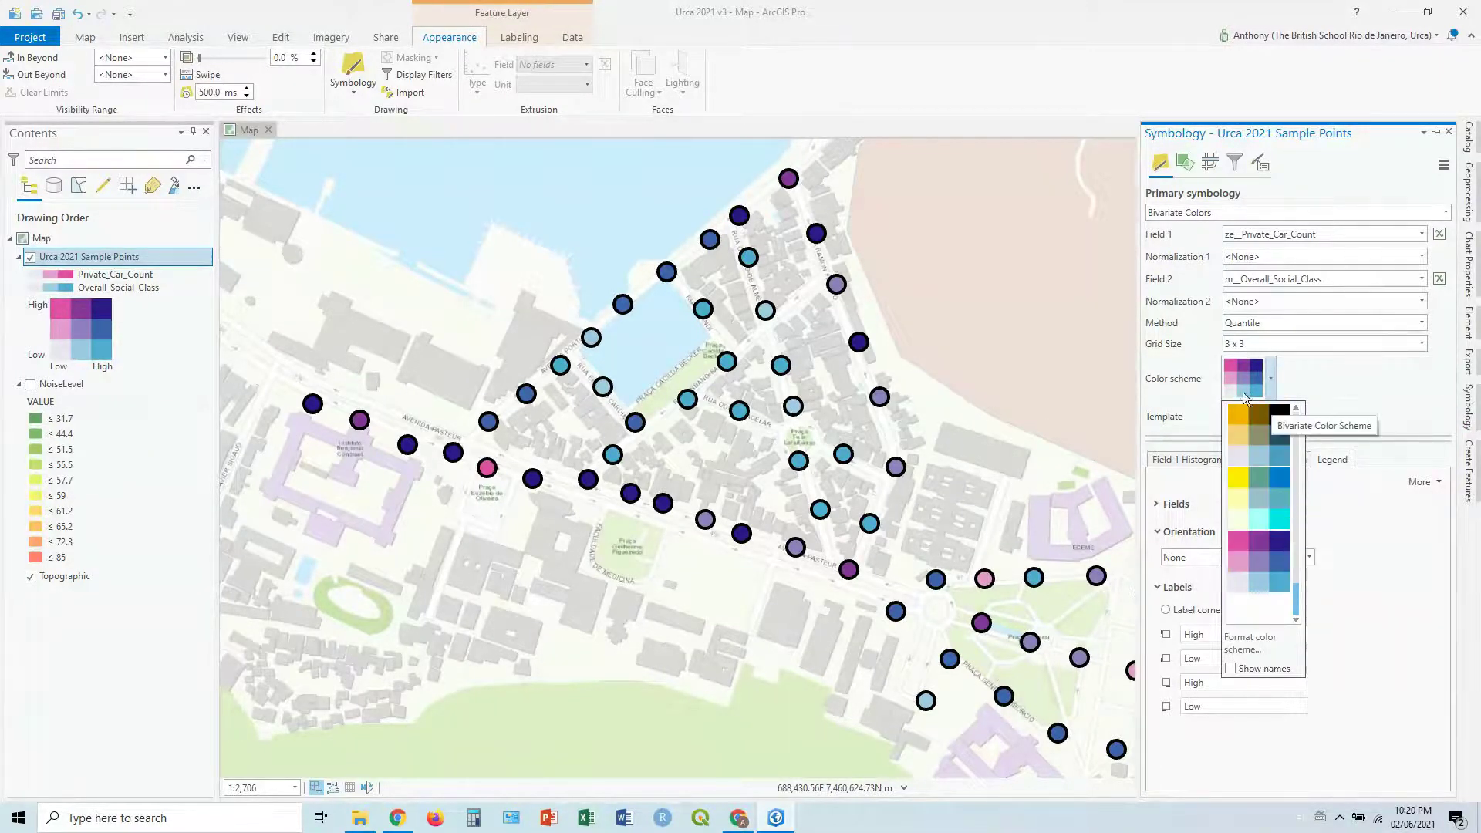
pyautogui.click(1329, 373)
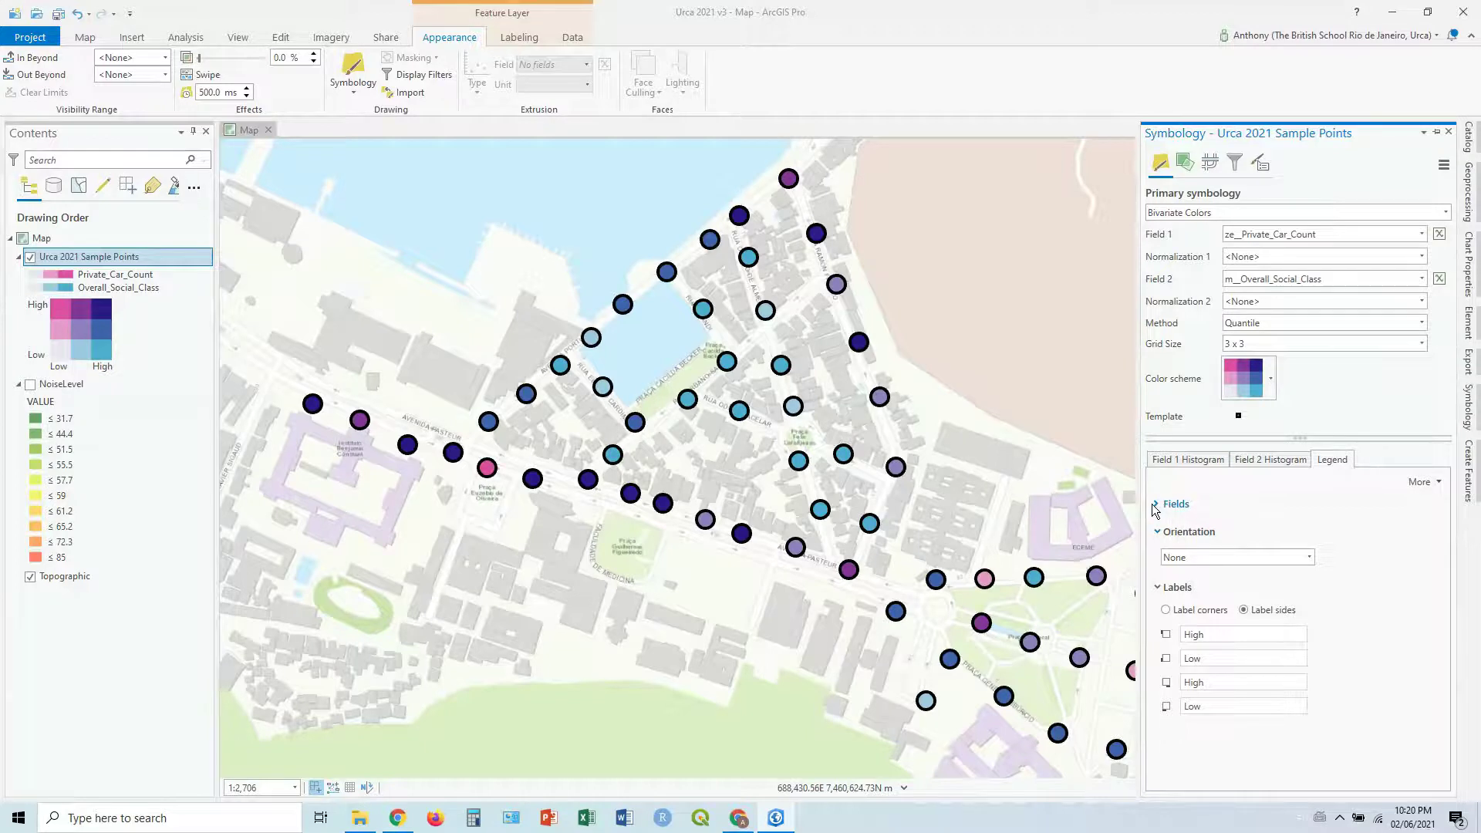
pyautogui.click(1184, 506)
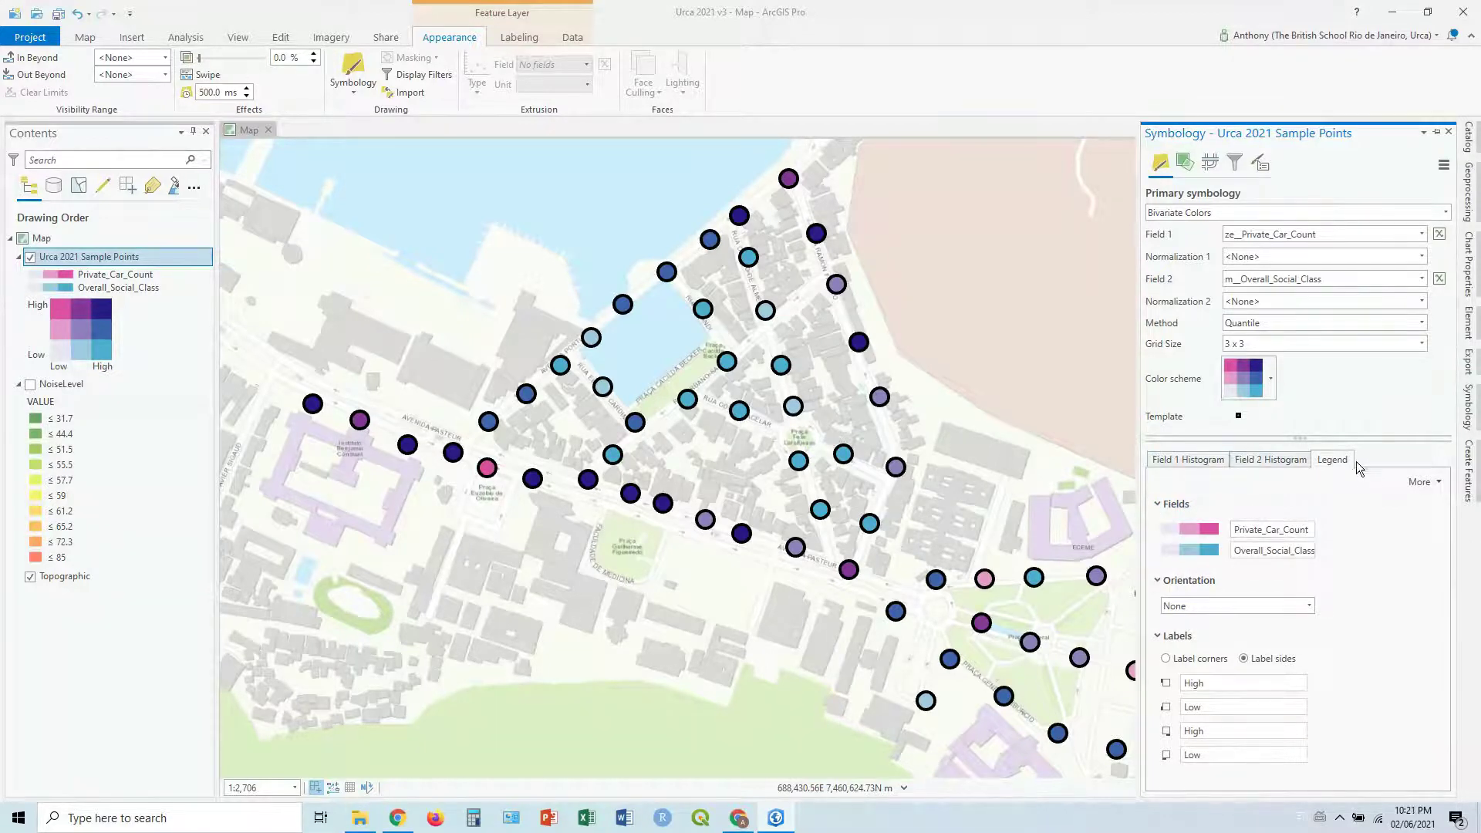